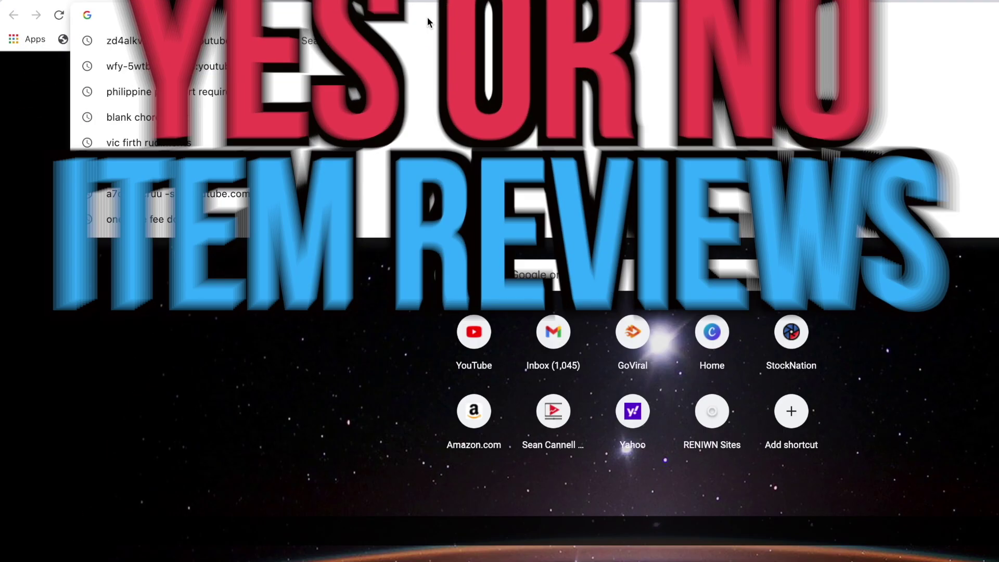
# Step: Load goviral.ai in the new tab, fixing a typo in the address
pyautogui.write('go')
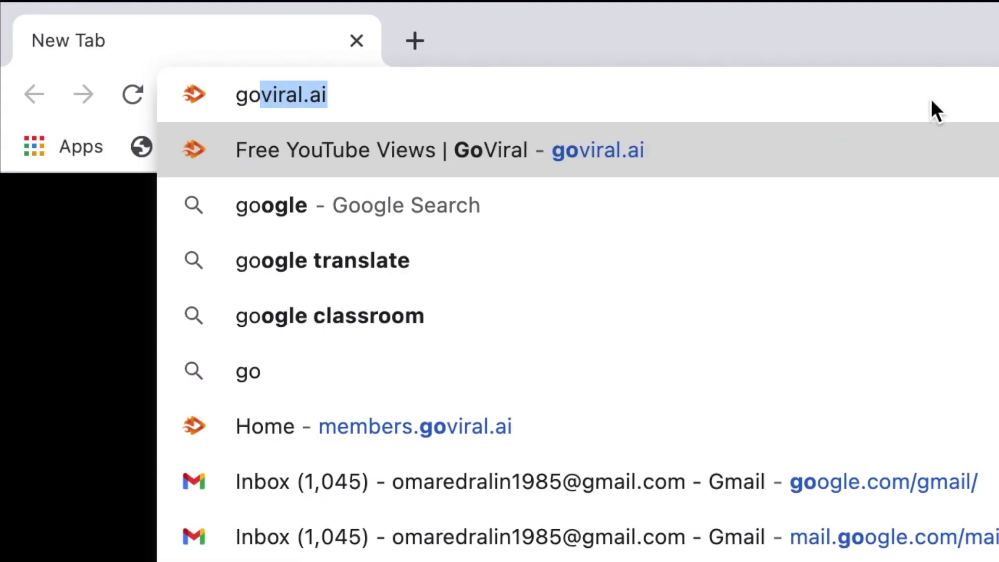
pyautogui.write('viral')
pyautogui.press('BackSpace')
pyautogui.write('al')
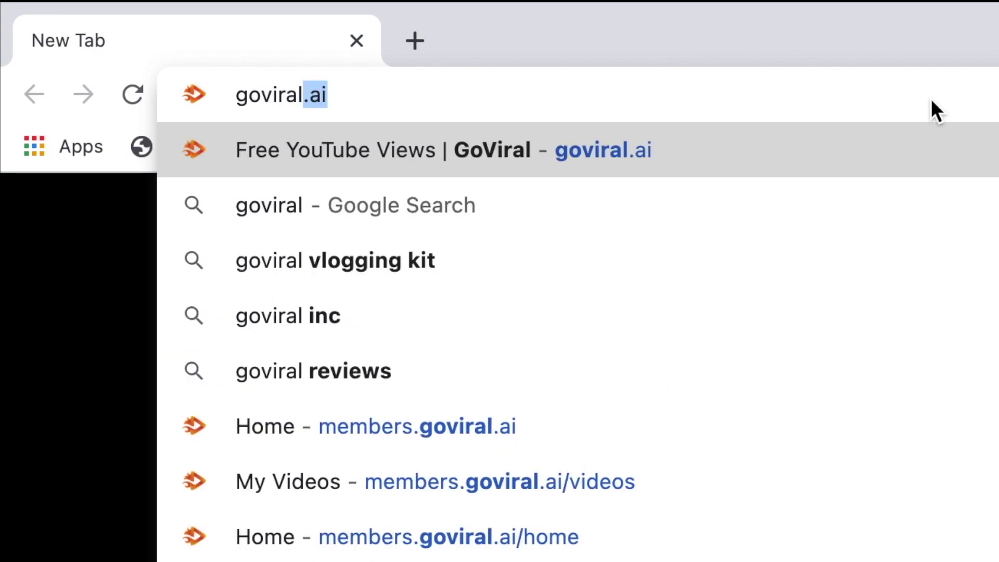
pyautogui.write('.a')
pyautogui.press('Return')
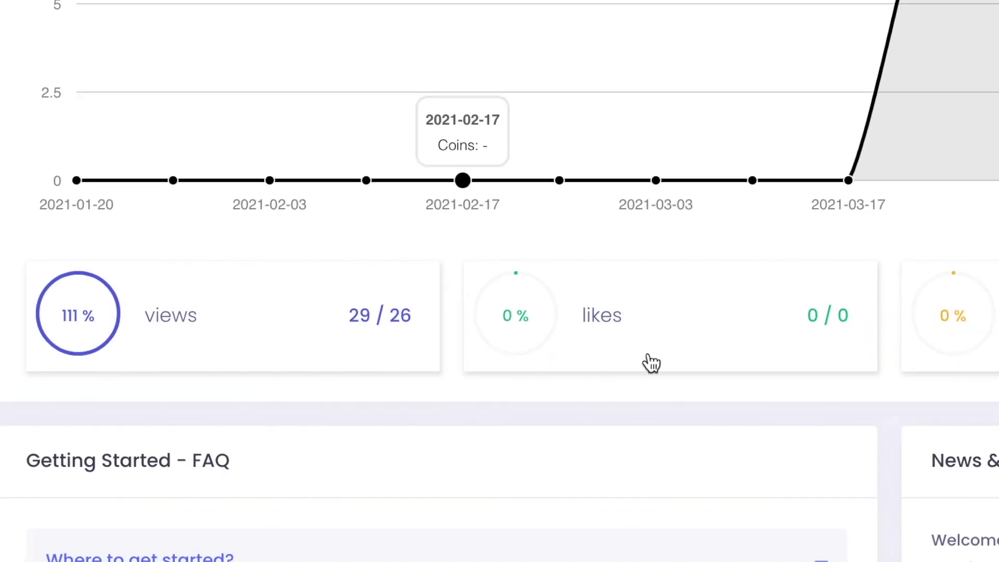
pyautogui.scroll(-7, 643, 335)
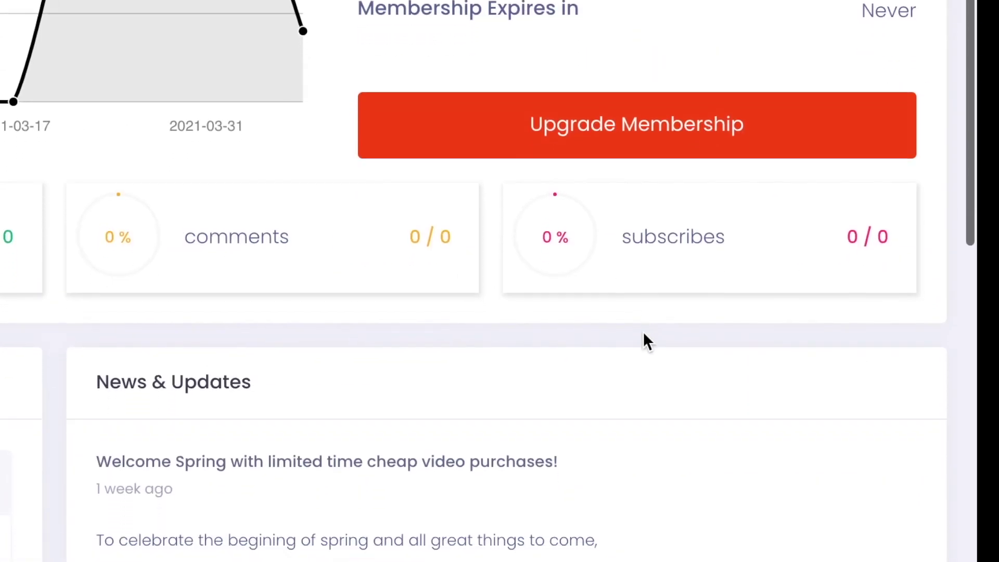
pyautogui.scroll(-7, 644, 335)
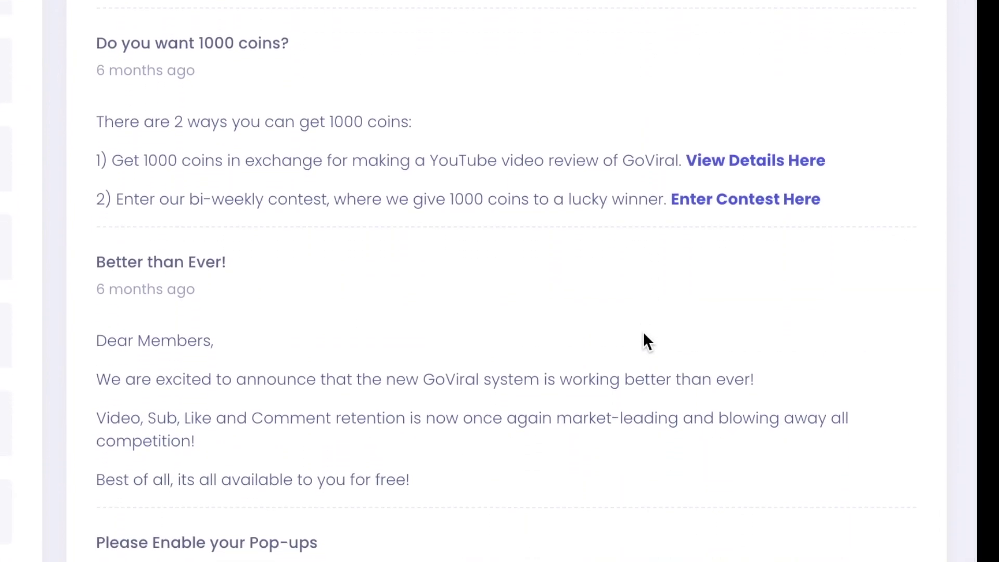
pyautogui.scroll(-1, 644, 336)
pyautogui.scroll(4, 644, 335)
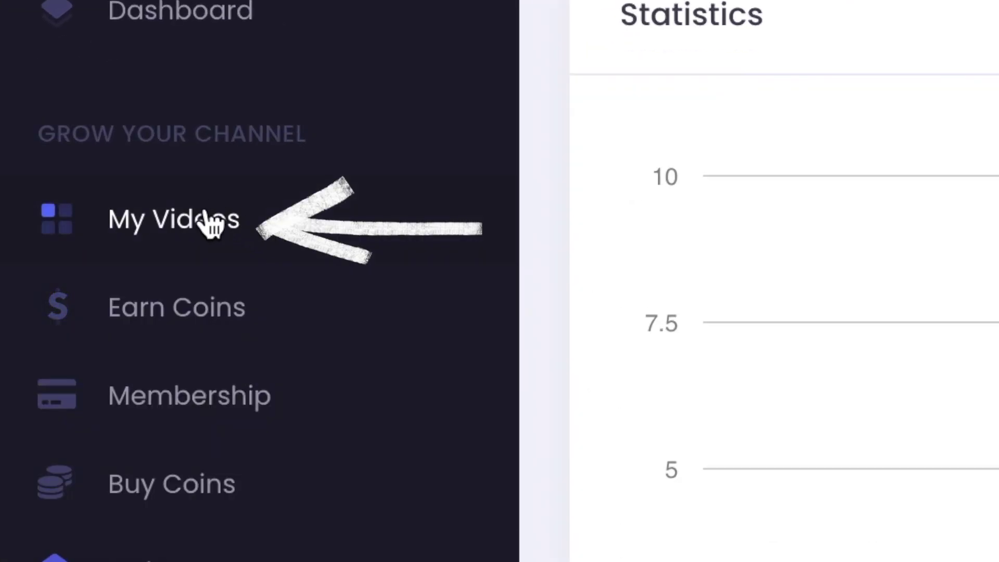
# Step: Open My Videos and scroll through the five videos marked Complete
pyautogui.click(211, 226)
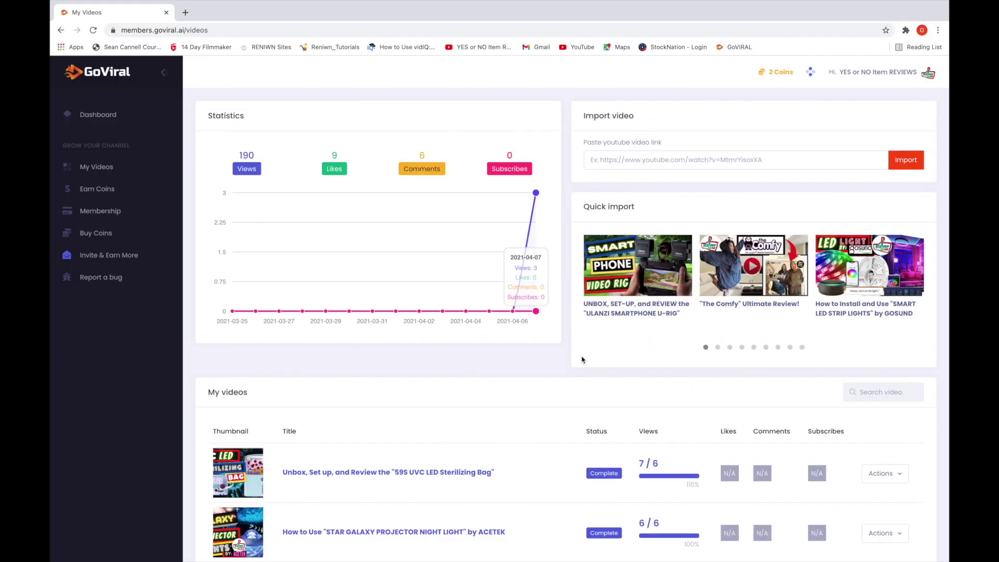
pyautogui.scroll(-3, 581, 359)
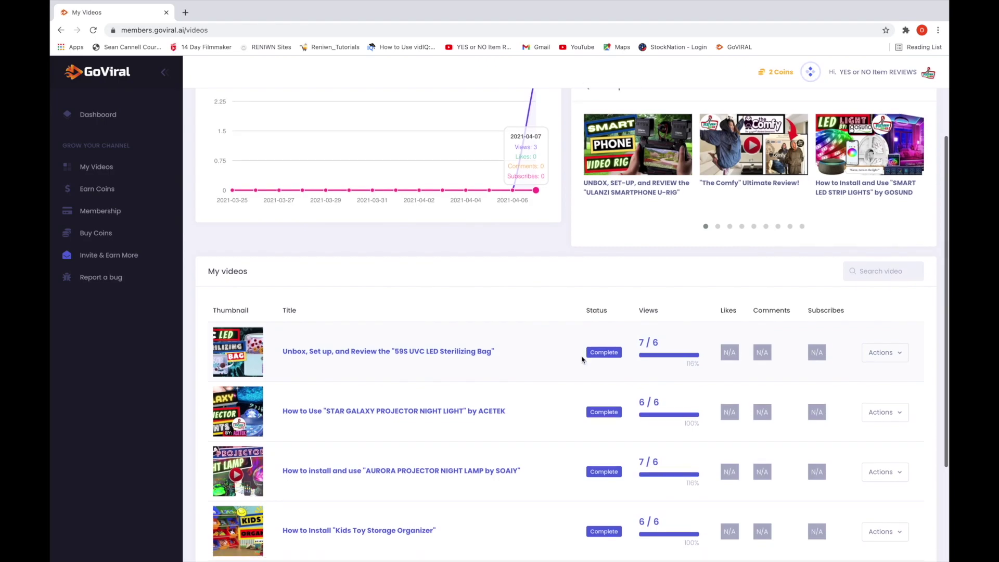
pyautogui.scroll(-3, 582, 359)
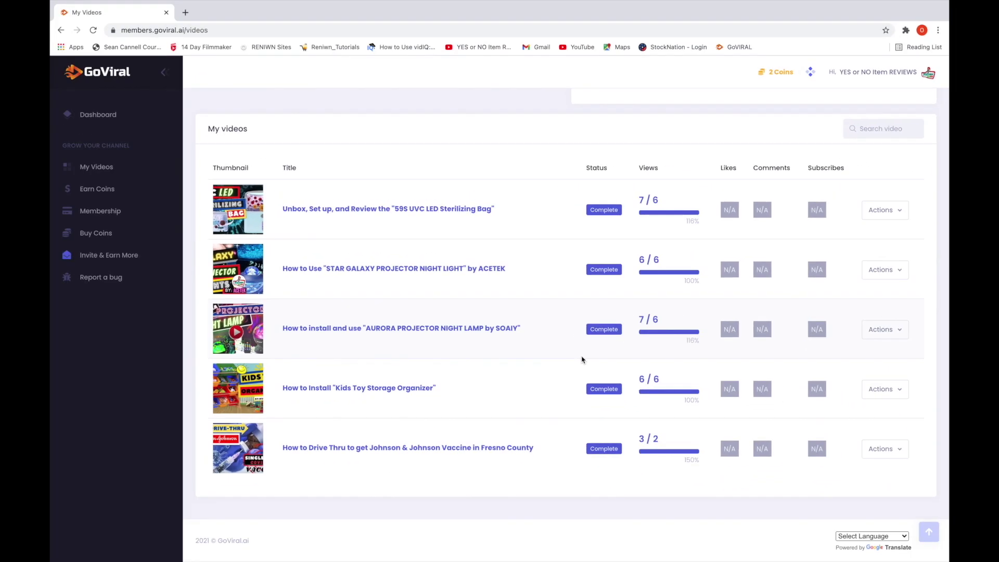
pyautogui.scroll(5, 582, 359)
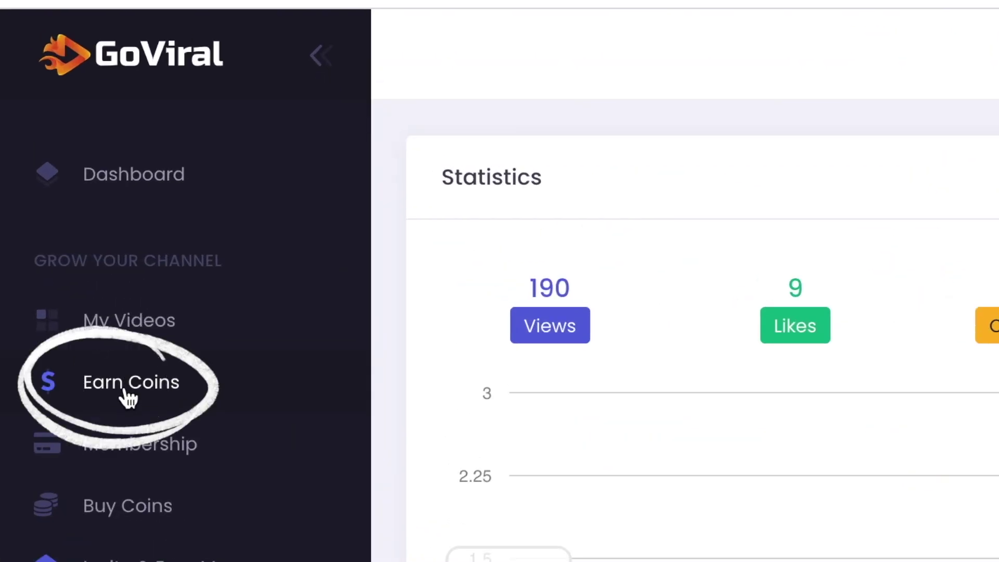
# Step: Start the Earn Coins task, which plays the meditation video on YouTube in a new tab
pyautogui.click(129, 398)
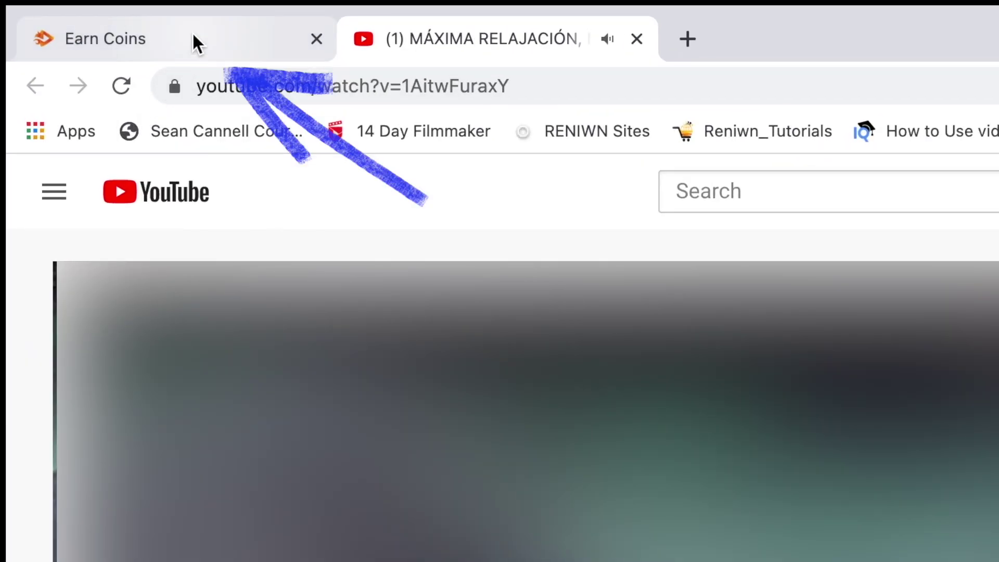
# Step: Go from YouTube back to the Earn Coins page as the balance reaches 60 coins
pyautogui.click(192, 33)
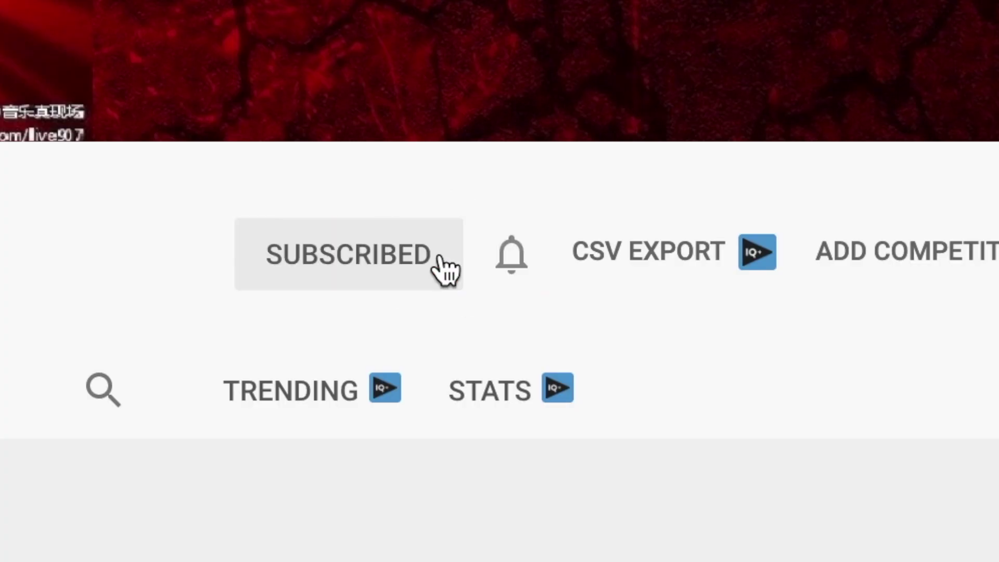
pyautogui.click(126, 16)
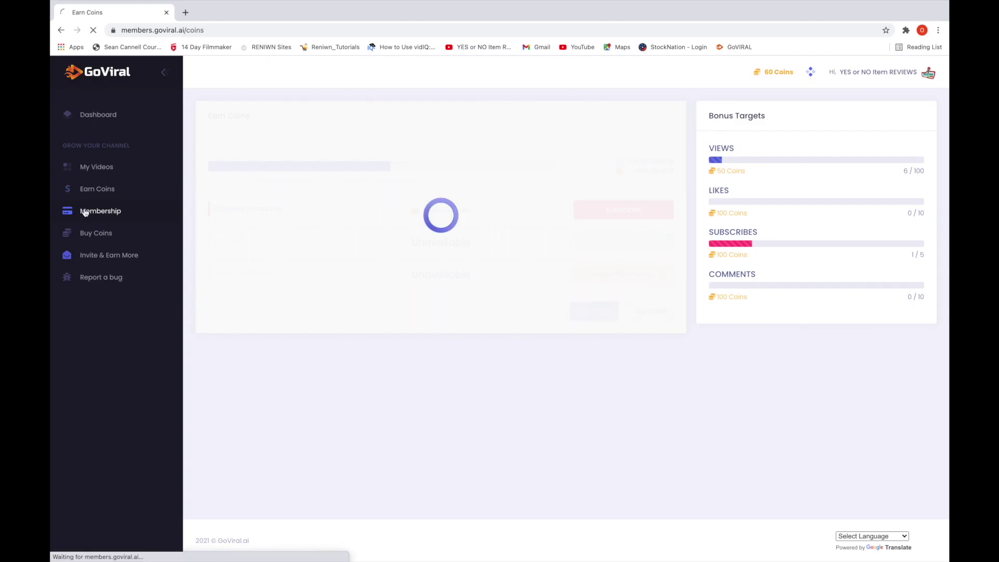
# Step: Show the Membership page with Free, Silver $30, Gold $60 and Platinum $120 plans
pyautogui.click(85, 212)
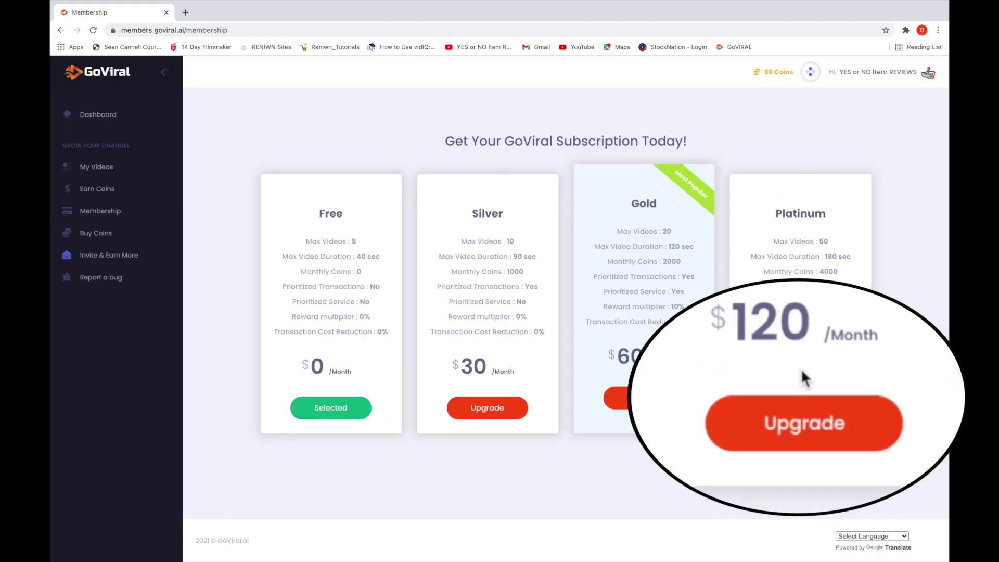
# Step: Choose the $120 Platinum upgrade, pay by bank account and place the order
pyautogui.click(793, 439)
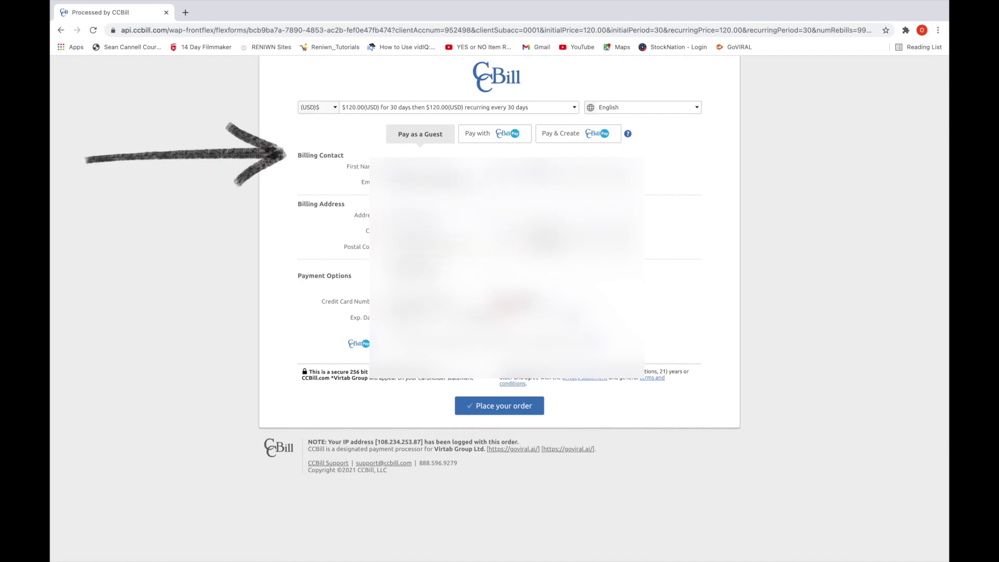
pyautogui.click(452, 275)
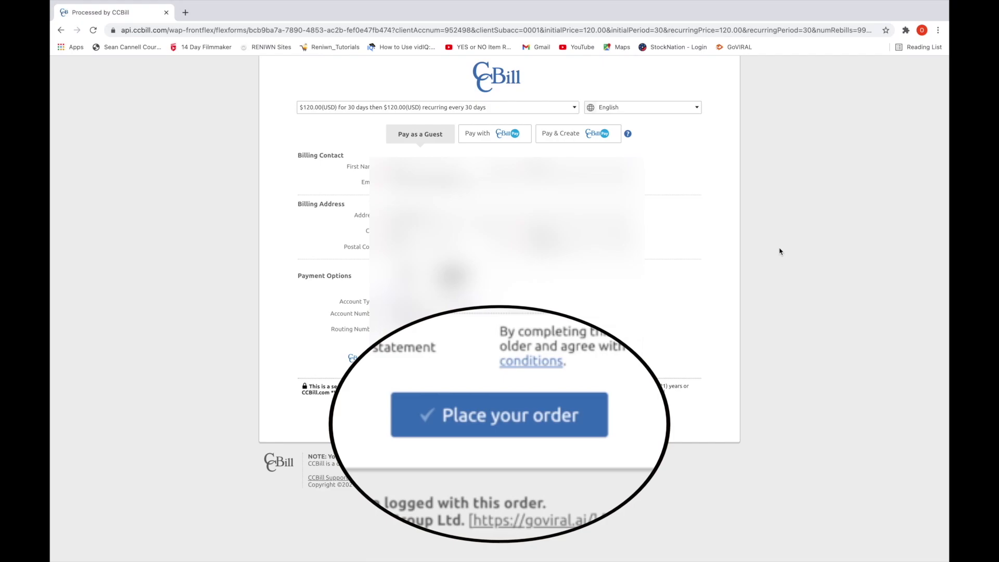
pyautogui.click(497, 419)
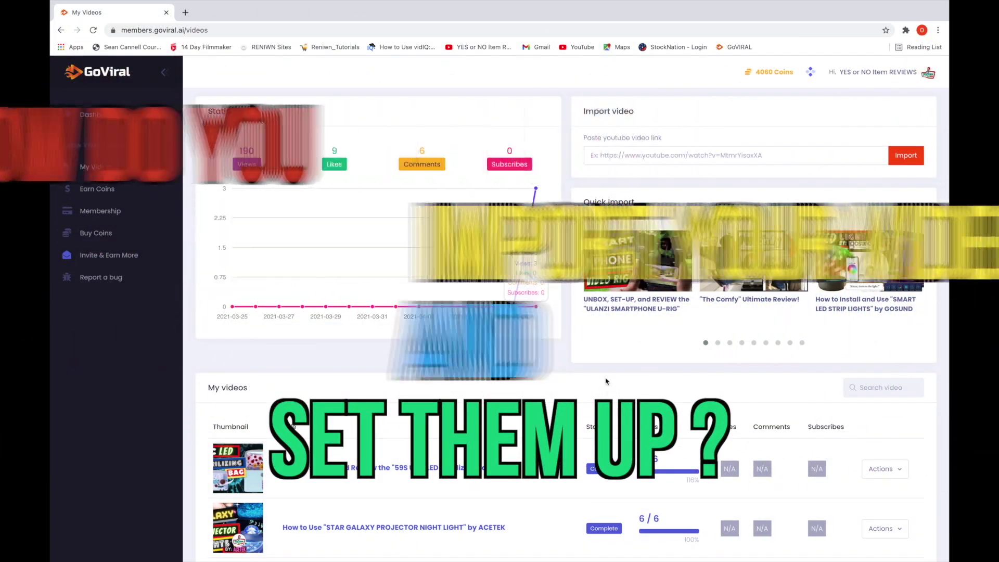
# Step: Import the ULANZI SMARTPHONE U-RIG video from Quick import and acknowledge the success message
pyautogui.moveTo(638, 263)
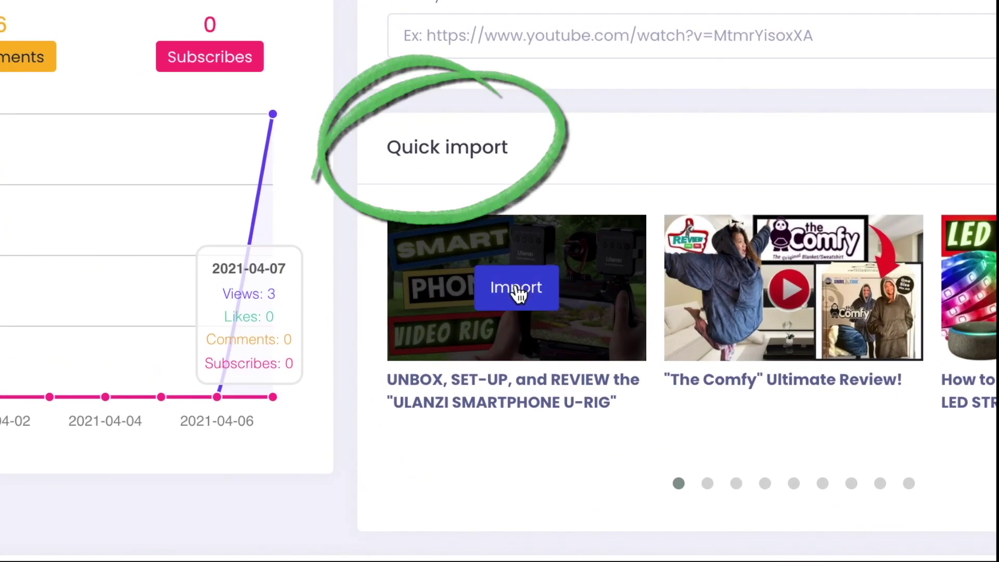
pyautogui.click(517, 294)
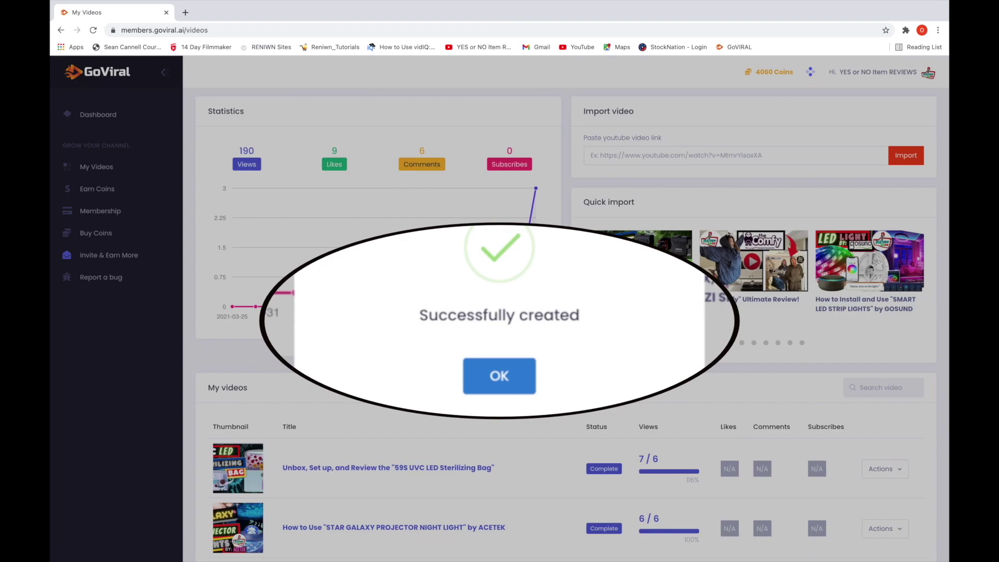
pyautogui.click(511, 372)
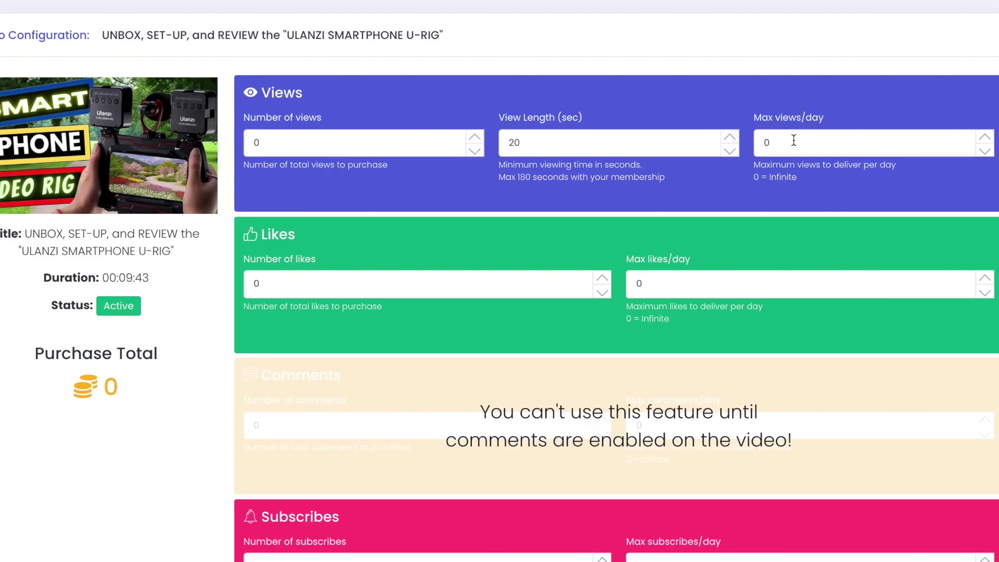
# Step: Set the U-RIG order's number of views to 10
pyautogui.click(473, 138)
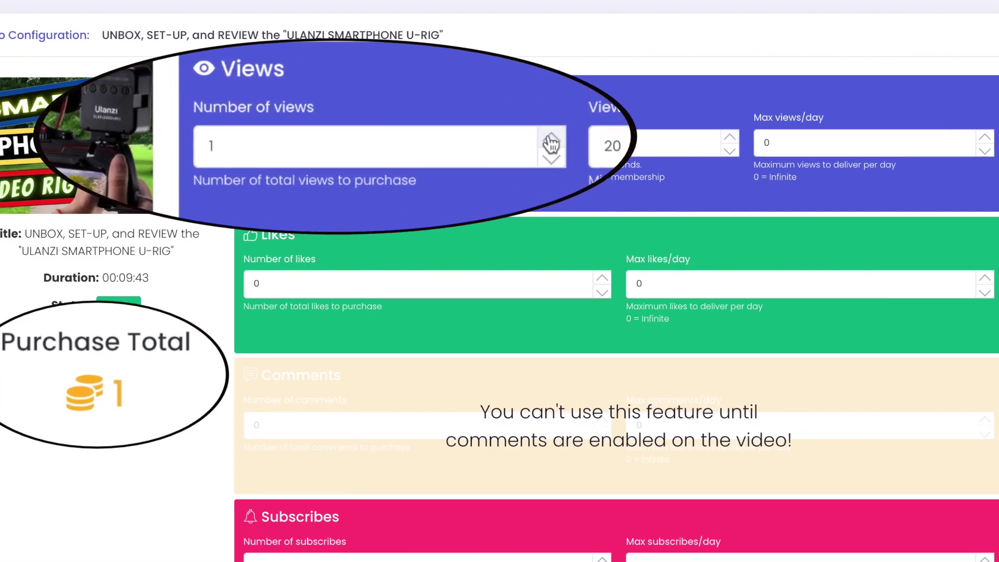
pyautogui.click(551, 139)
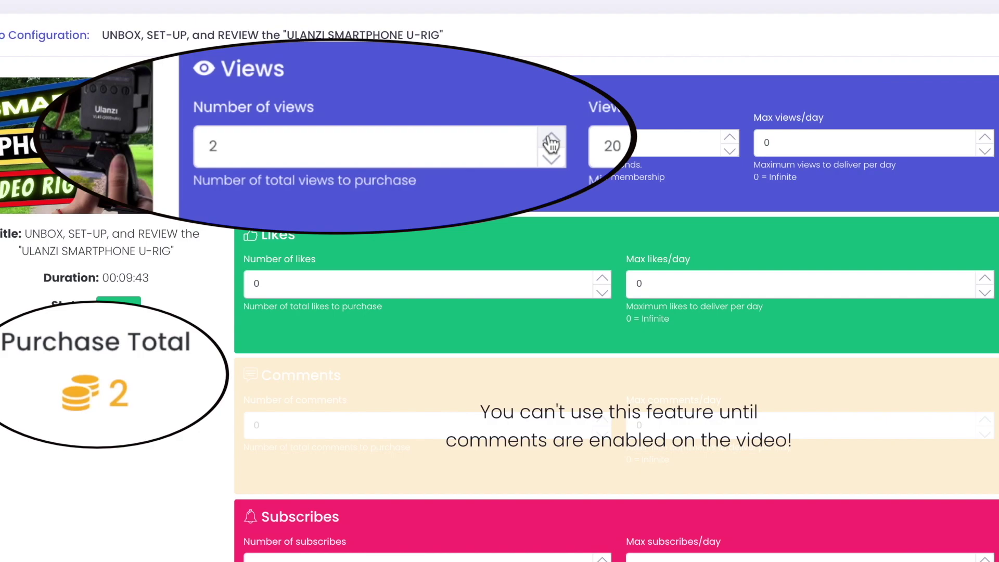
pyautogui.doubleClick(551, 140)
pyautogui.click(551, 139)
pyautogui.doubleClick(551, 139)
pyautogui.tripleClick(550, 139)
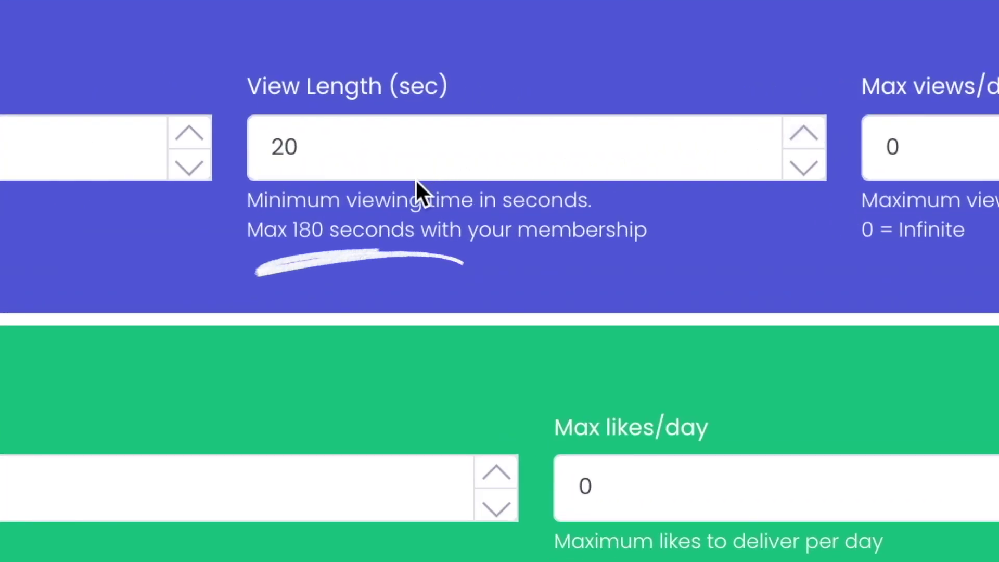
# Step: Raise the minimum view length to 180 seconds, bringing the total to 90 coins
pyautogui.click(553, 138)
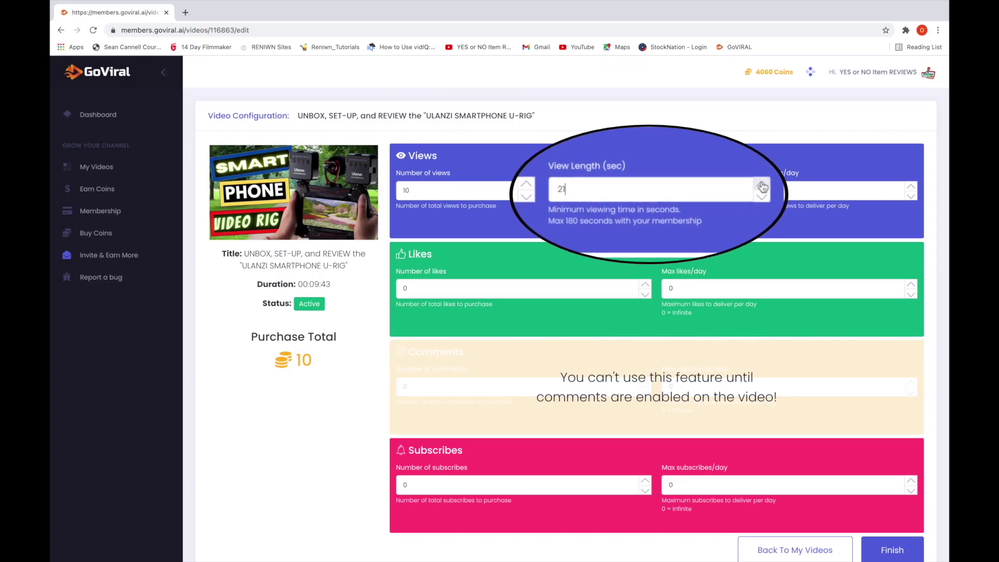
pyautogui.click(745, 186)
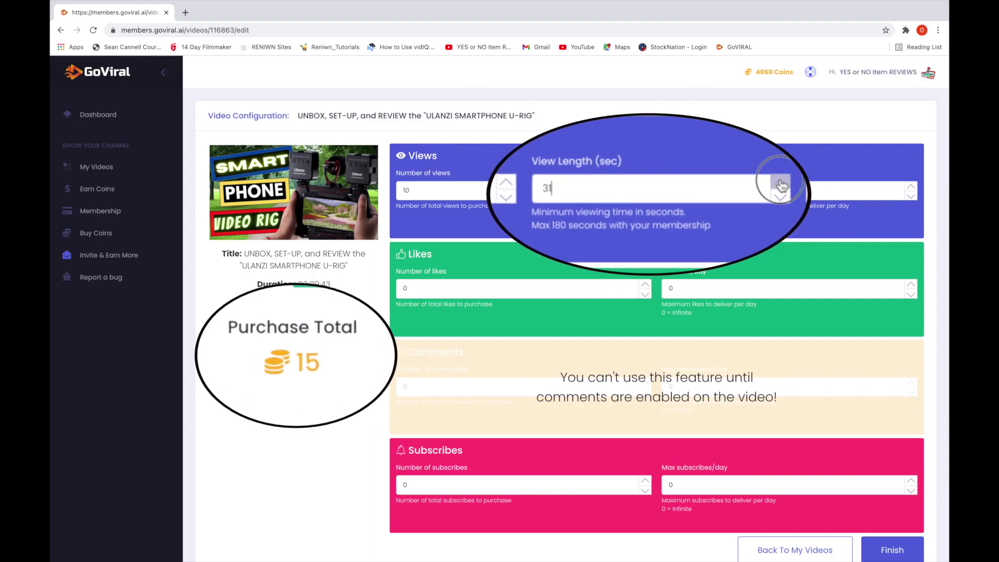
pyautogui.click(780, 185)
pyautogui.click(780, 183)
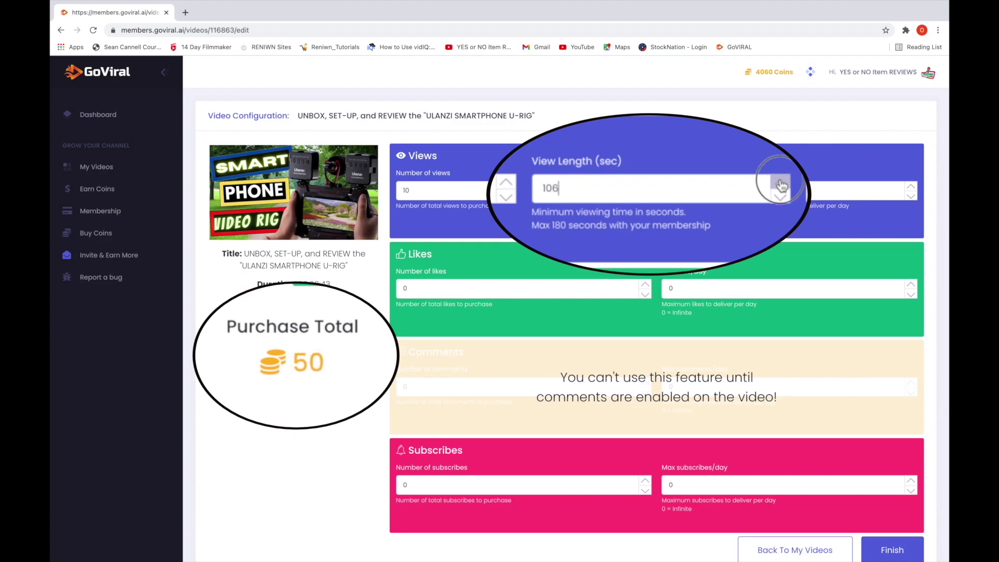
pyautogui.click(733, 186)
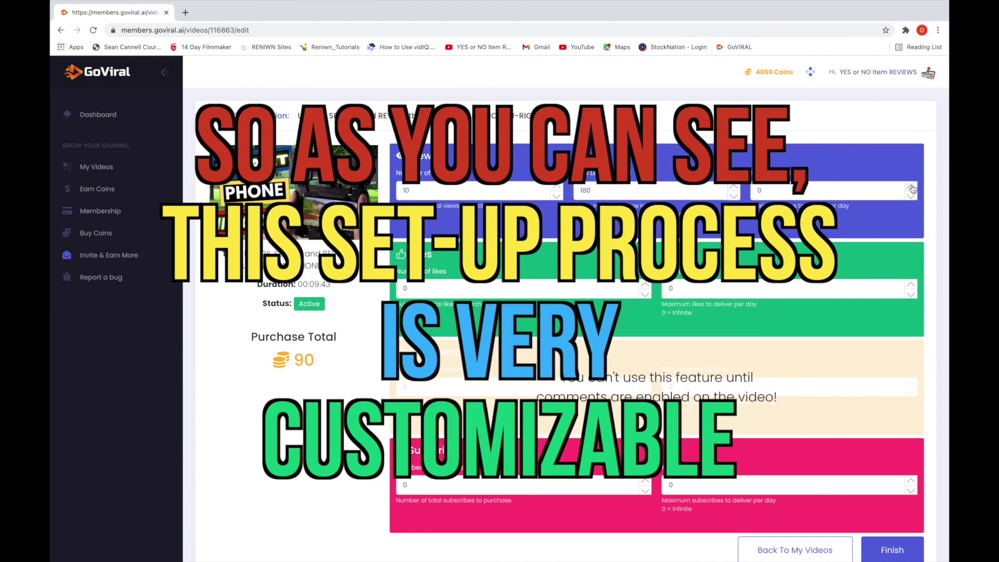
# Step: Set max views per day to 50 and order 1 like, totalling 110 coins
pyautogui.click(911, 186)
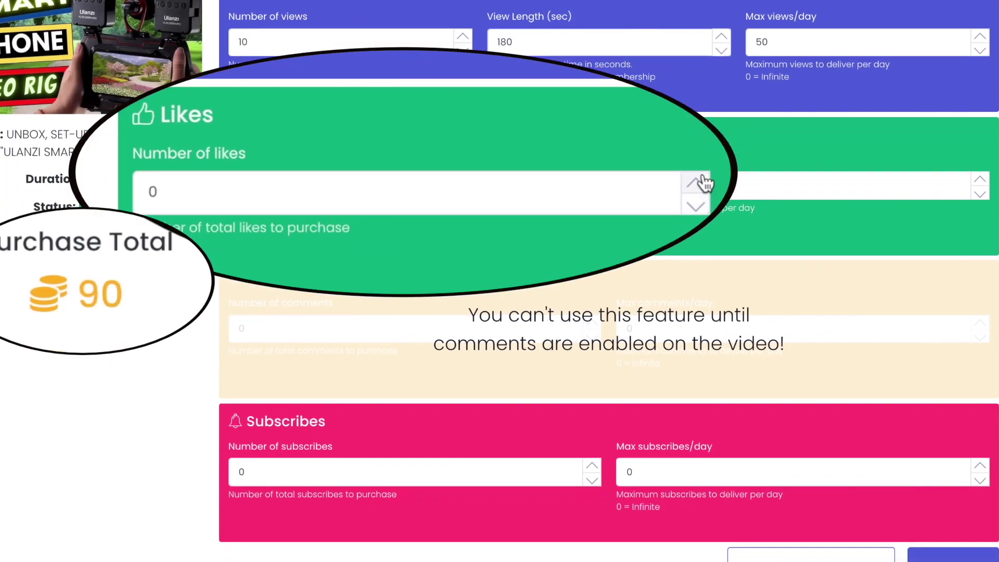
pyautogui.click(592, 179)
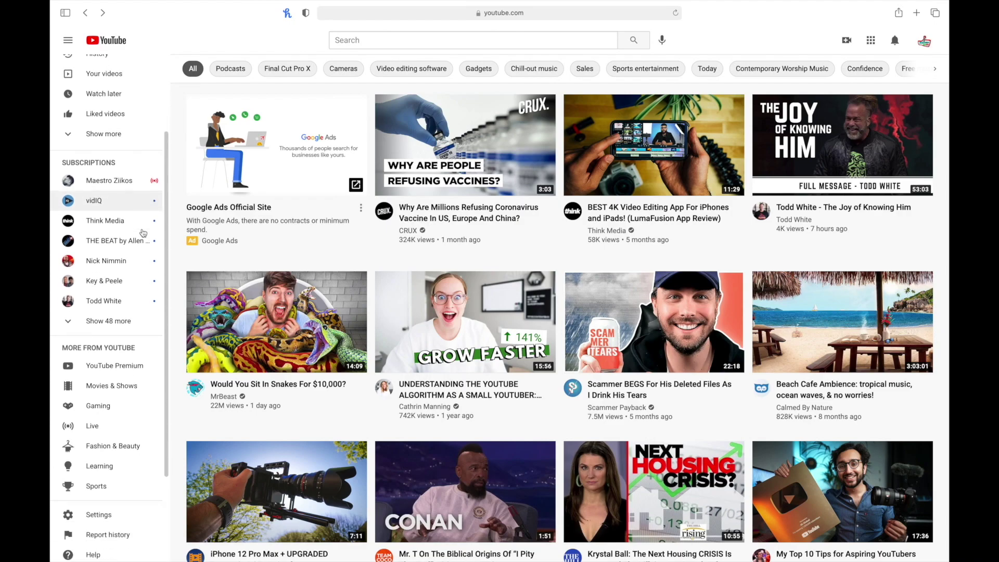
# Step: In YouTube's channel settings, expand Comment visibility under Upload defaults > Advanced settings
pyautogui.scroll(-5, 148, 237)
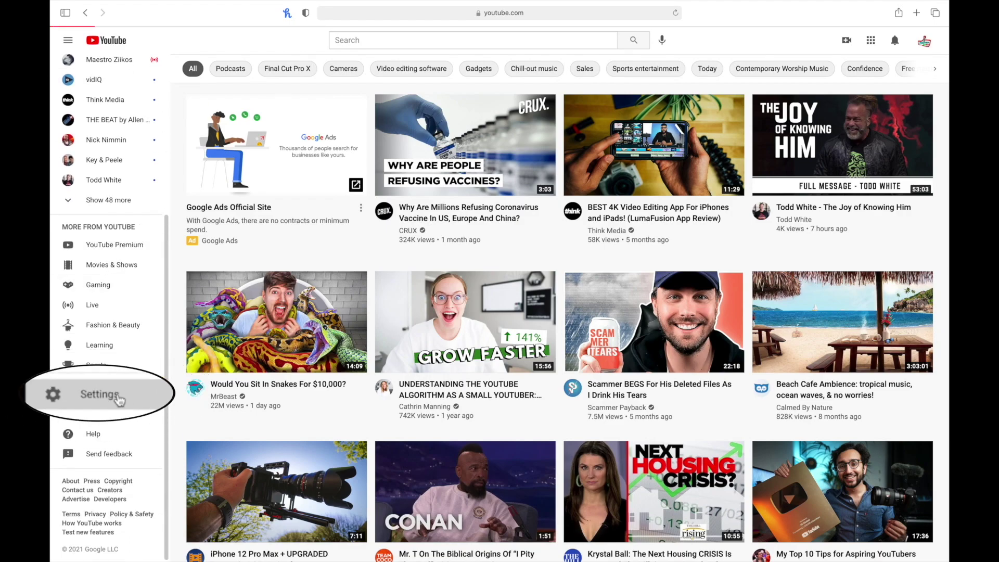
pyautogui.click(100, 395)
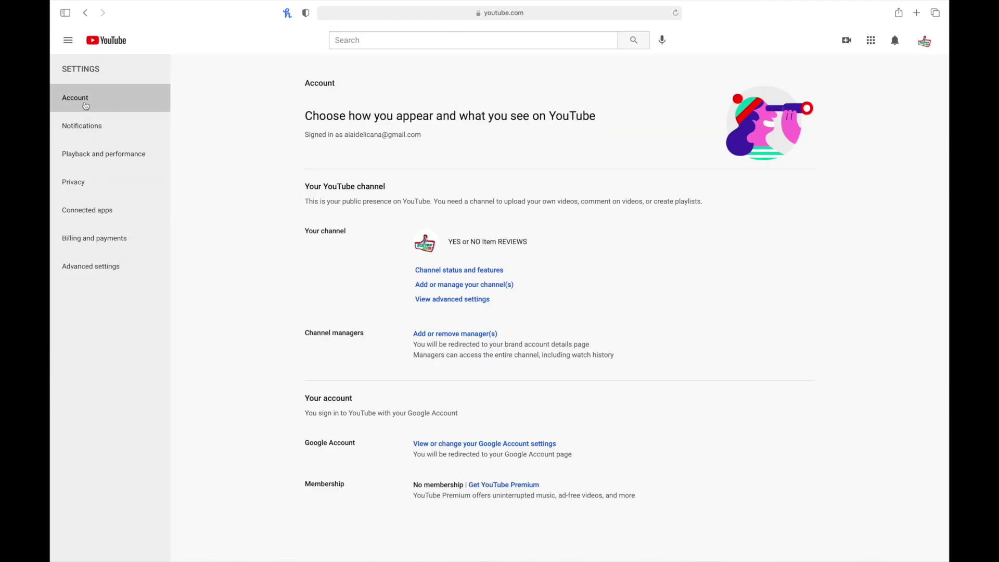
pyautogui.click(448, 270)
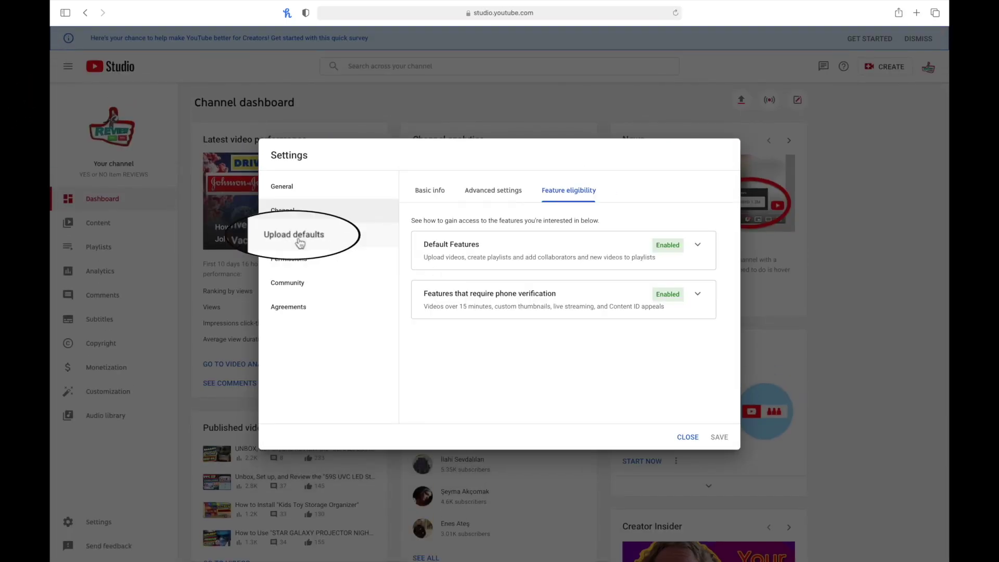
pyautogui.click(304, 241)
pyautogui.click(482, 192)
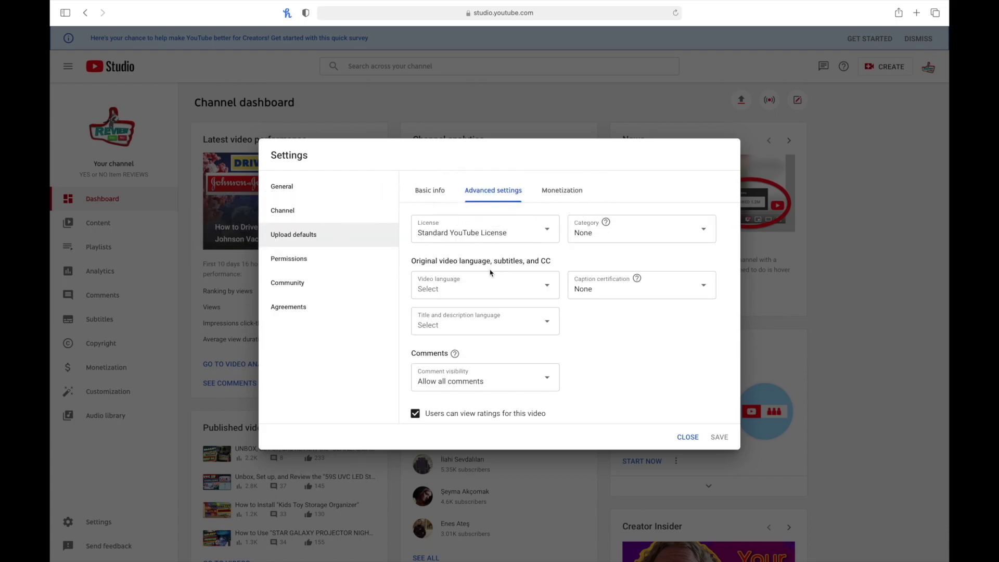
pyautogui.scroll(-1, 489, 281)
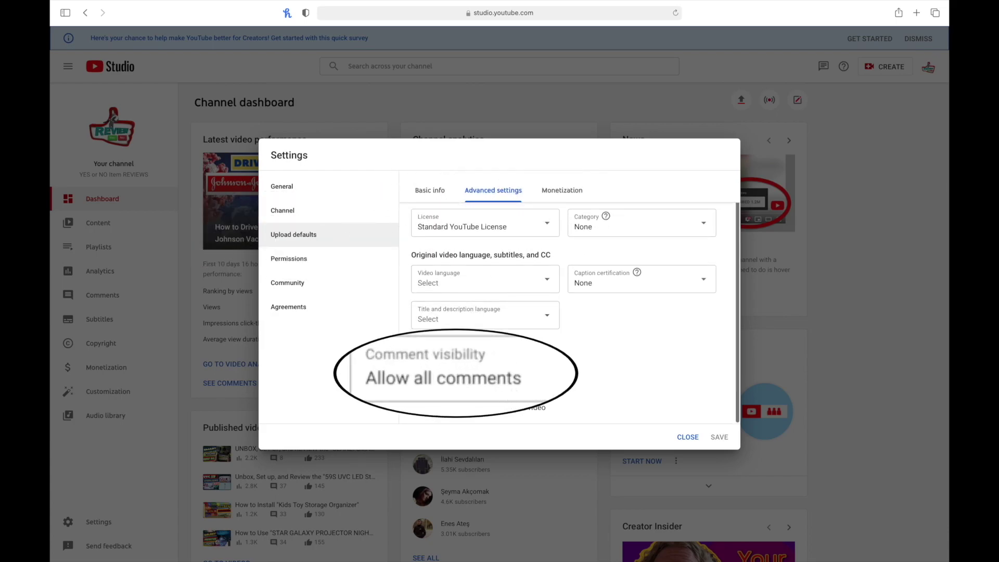
pyautogui.click(546, 375)
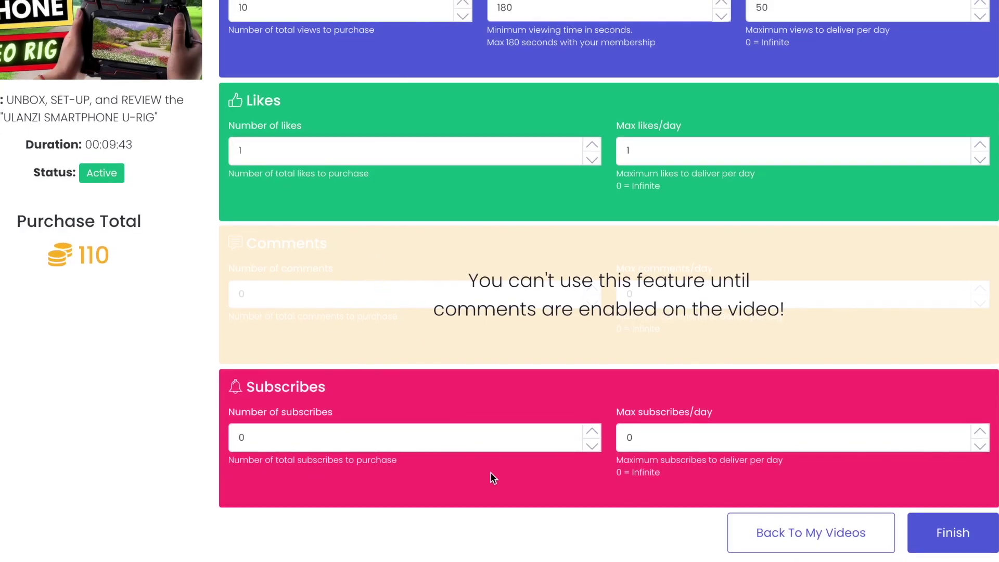
# Step: Order 1 subscriber at a maximum of 1 per day for the U-RIG video and save, leaving 3920 coins
pyautogui.click(701, 435)
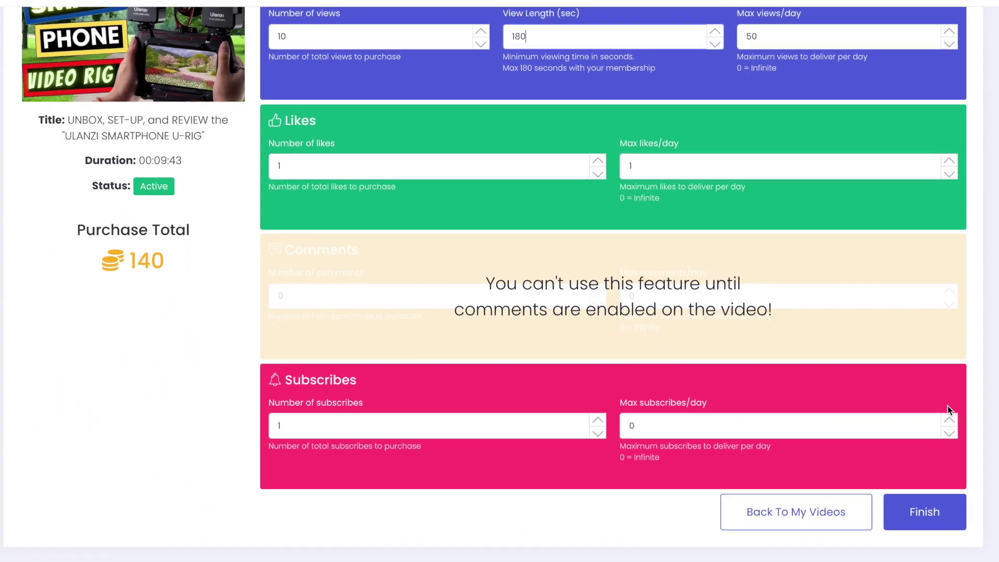
pyautogui.click(980, 432)
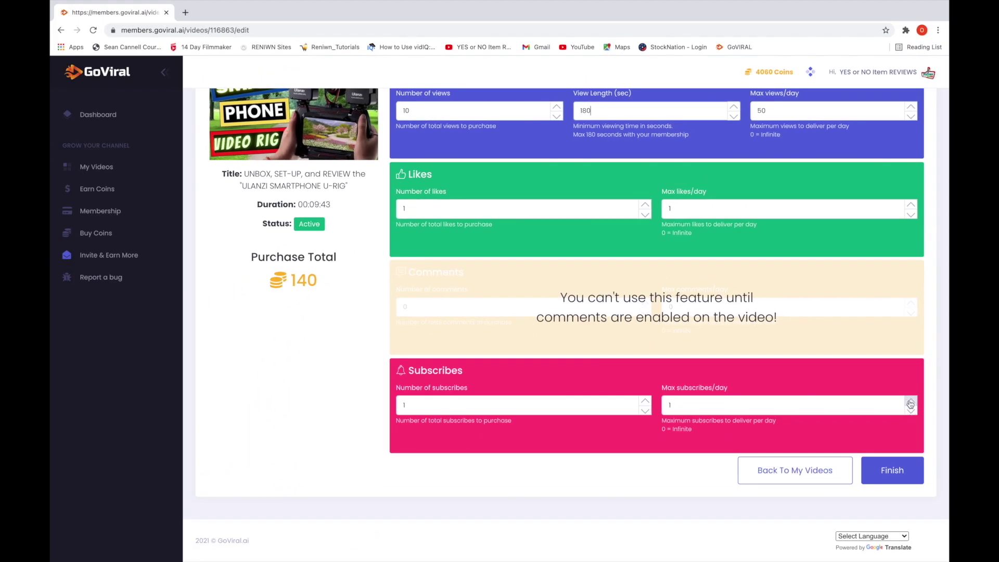
pyautogui.click(894, 472)
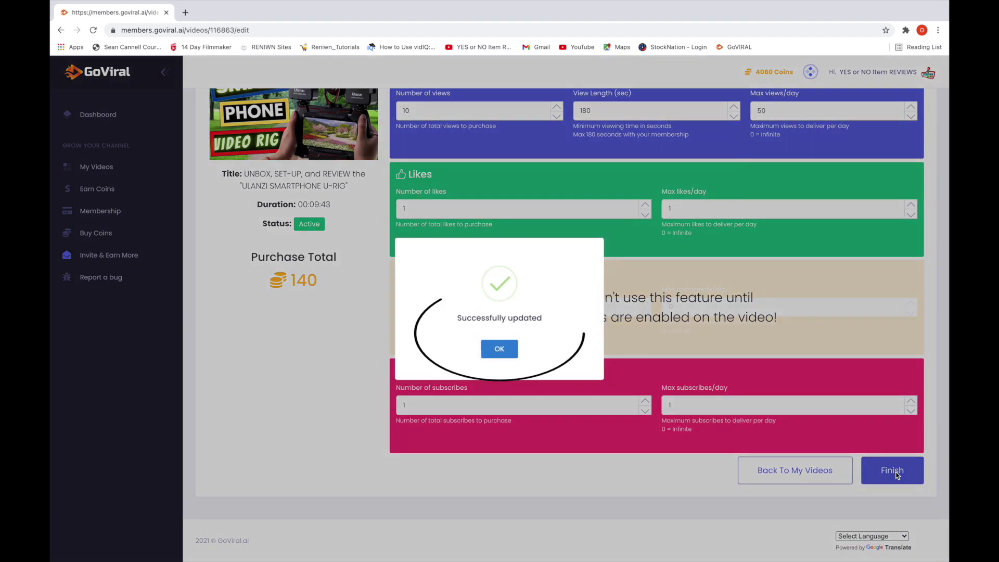
pyautogui.click(502, 352)
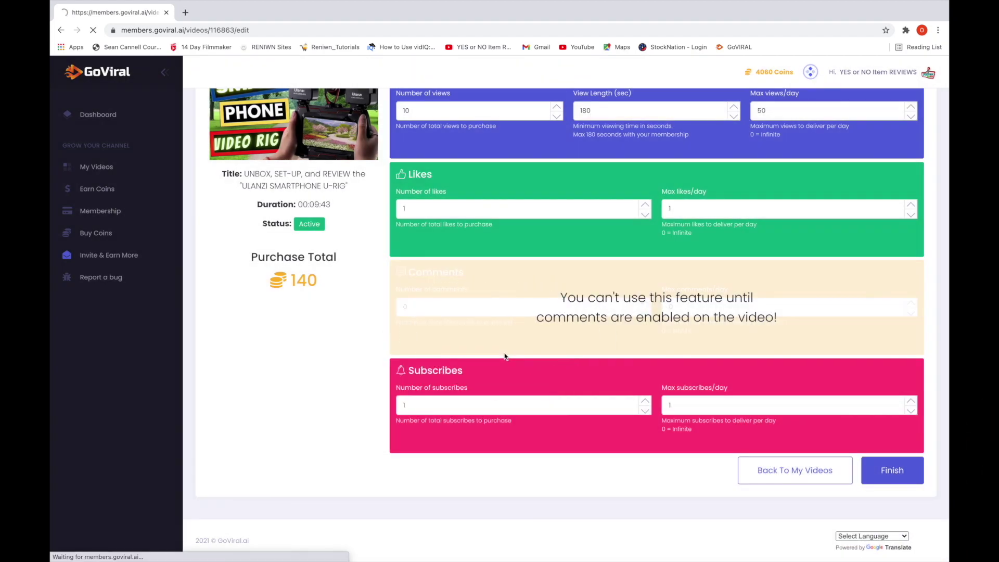
pyautogui.scroll(-6, 504, 356)
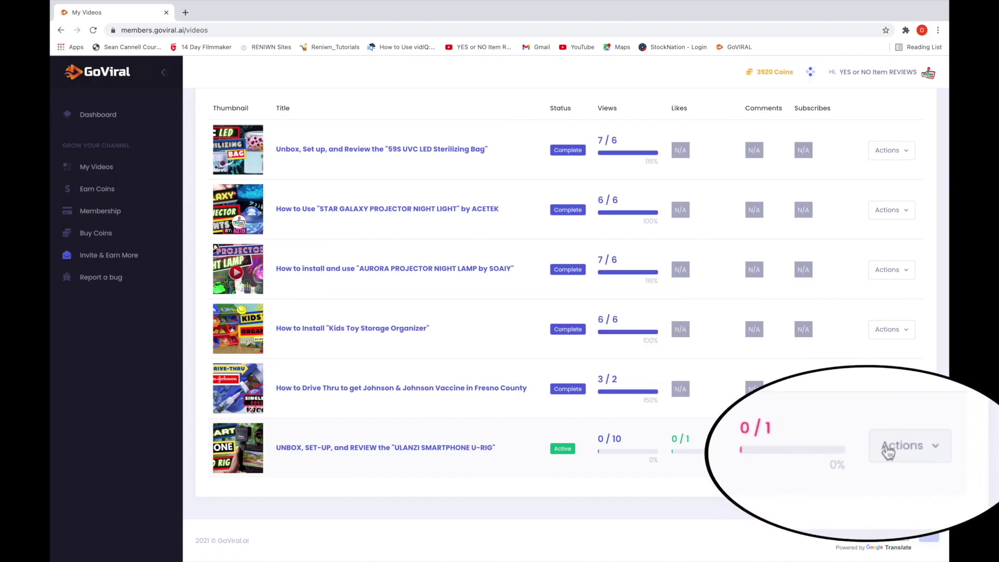
pyautogui.click(906, 449)
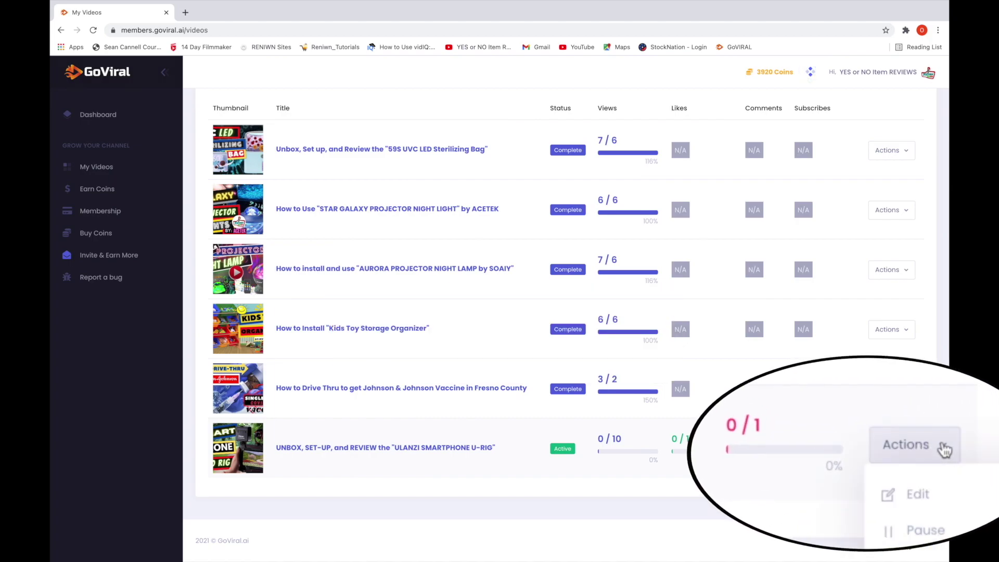
# Step: Edit the U-RIG order from 10 views down to 5 and save it for a 209-coin total
pyautogui.click(906, 495)
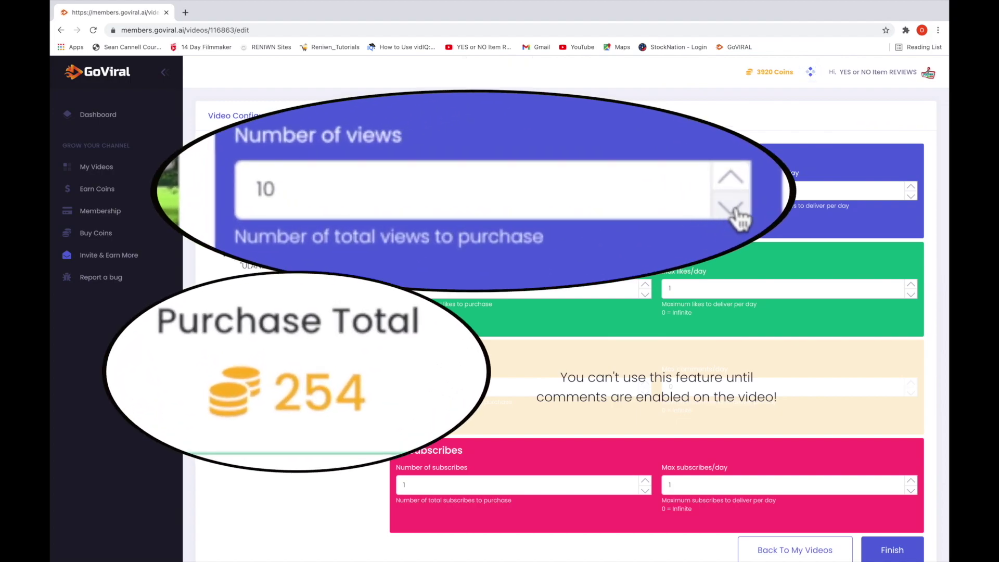
pyautogui.click(645, 196)
pyautogui.click(645, 196)
pyautogui.click(645, 196)
pyautogui.click(645, 195)
pyautogui.click(645, 196)
pyautogui.scroll(-1, 559, 199)
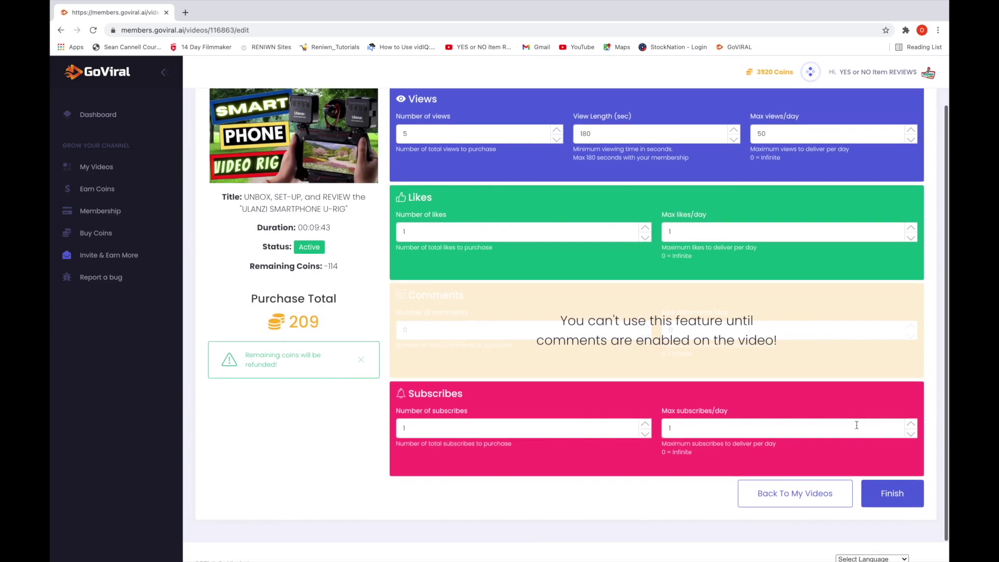
pyautogui.click(891, 494)
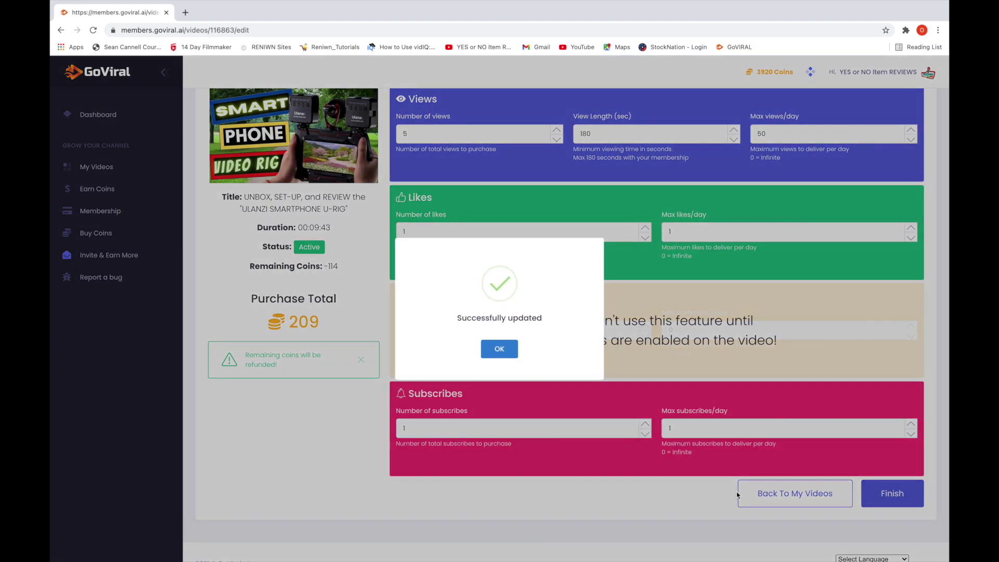
pyautogui.click(497, 349)
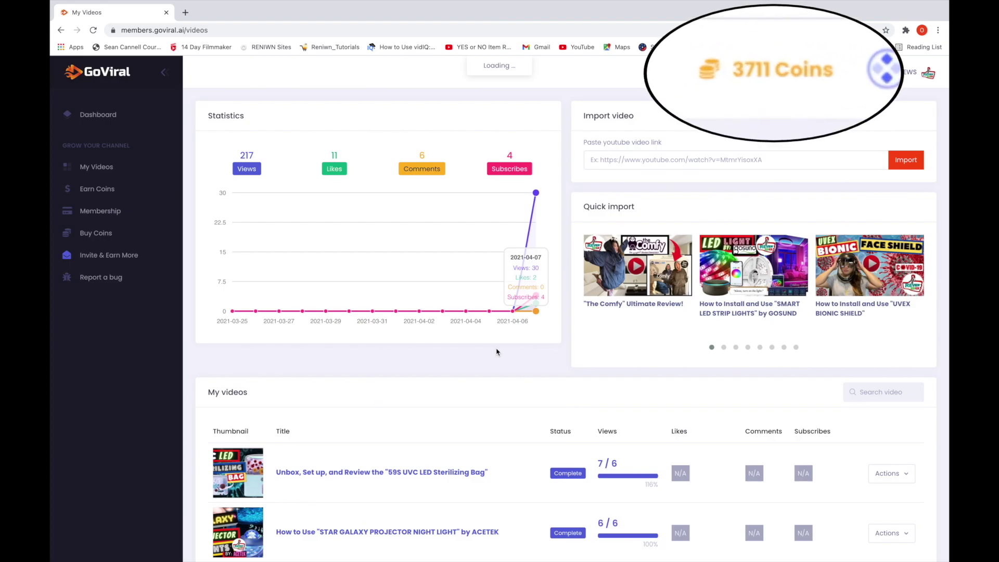
# Step: Delete the first completed video from the My Videos list
pyautogui.scroll(-6, 496, 352)
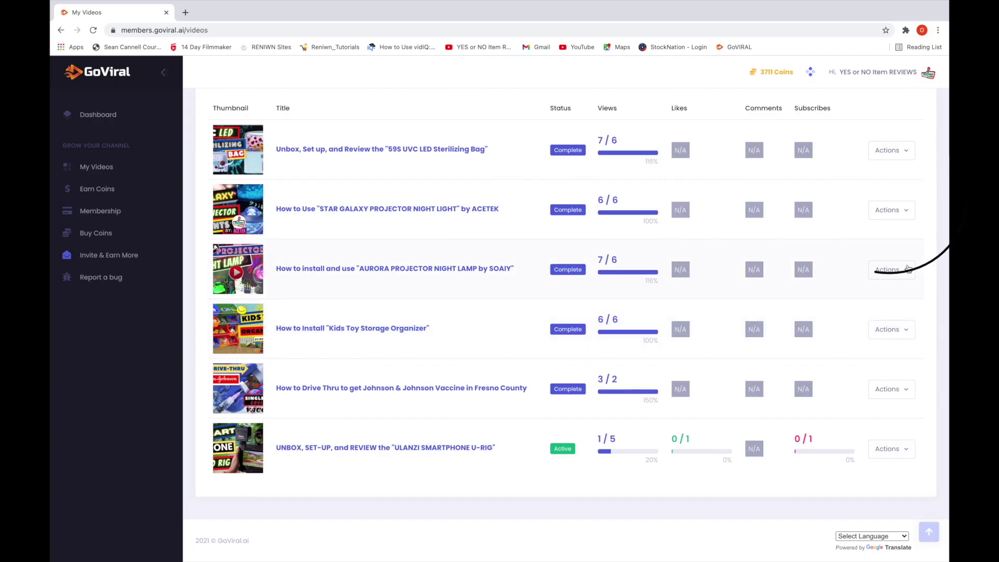
pyautogui.click(891, 150)
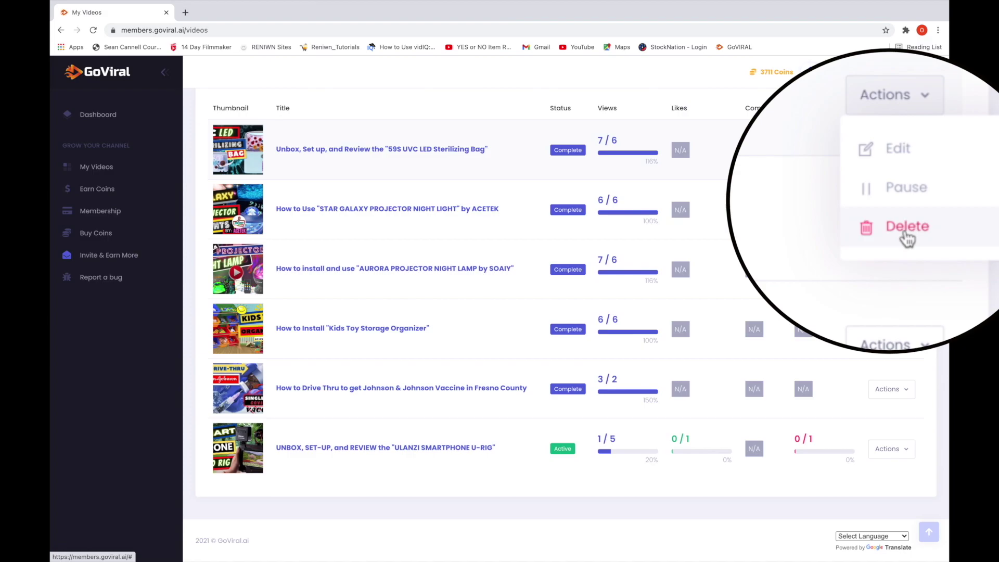
pyautogui.click(894, 184)
pyautogui.click(476, 350)
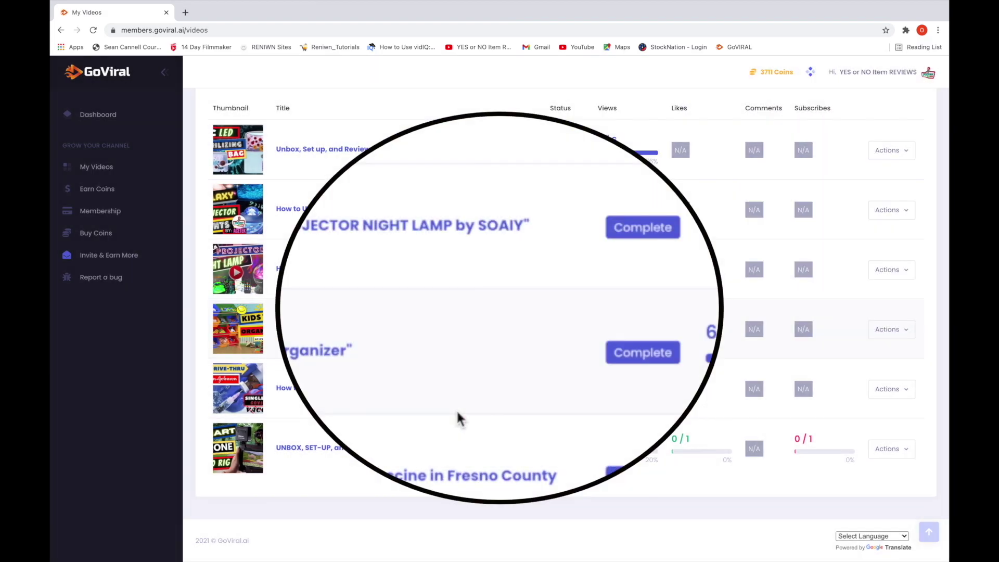
pyautogui.click(461, 414)
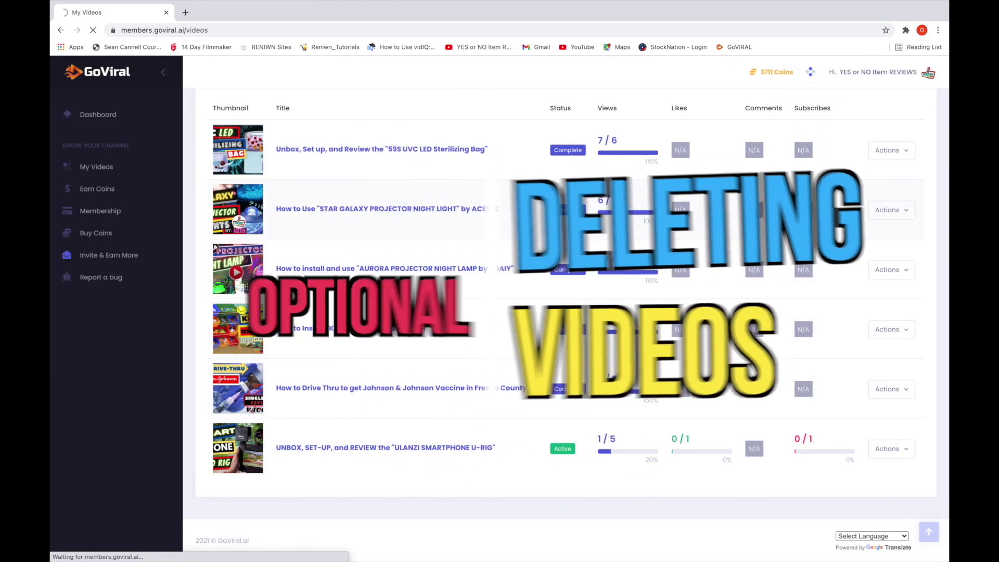
# Step: Delete the next completed video in the list
pyautogui.scroll(-5, 839, 209)
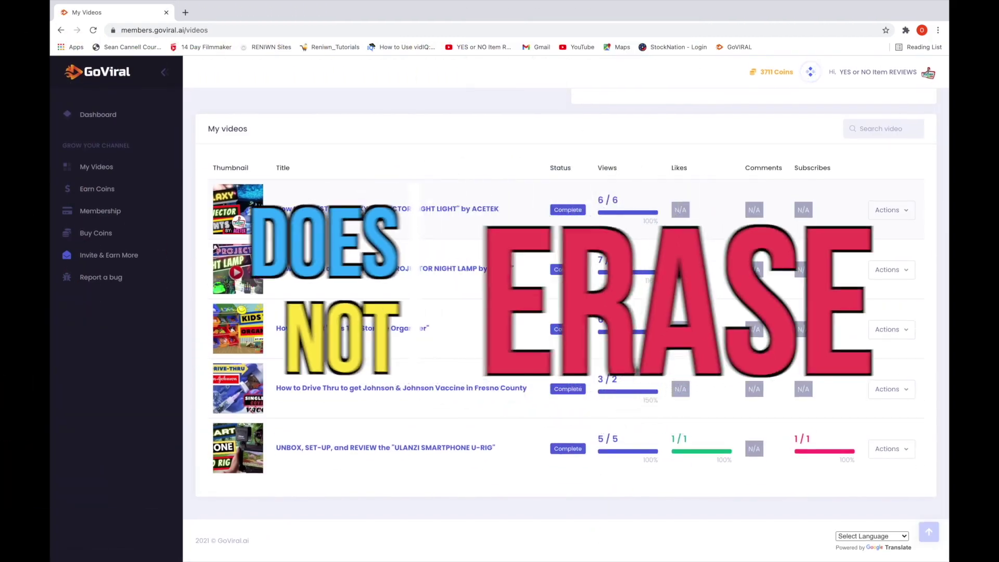
pyautogui.click(891, 210)
pyautogui.click(893, 272)
pyautogui.click(475, 352)
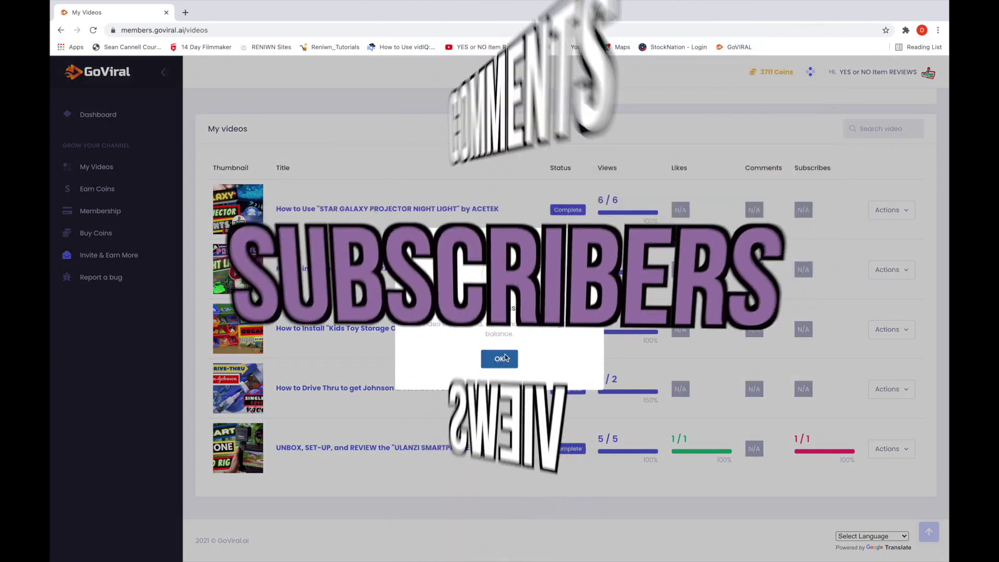
pyautogui.click(499, 350)
# Step: Delete the completed AURORA PROJECTOR NIGHT LAMP video, leaving only U-RIG
pyautogui.scroll(-4, 838, 220)
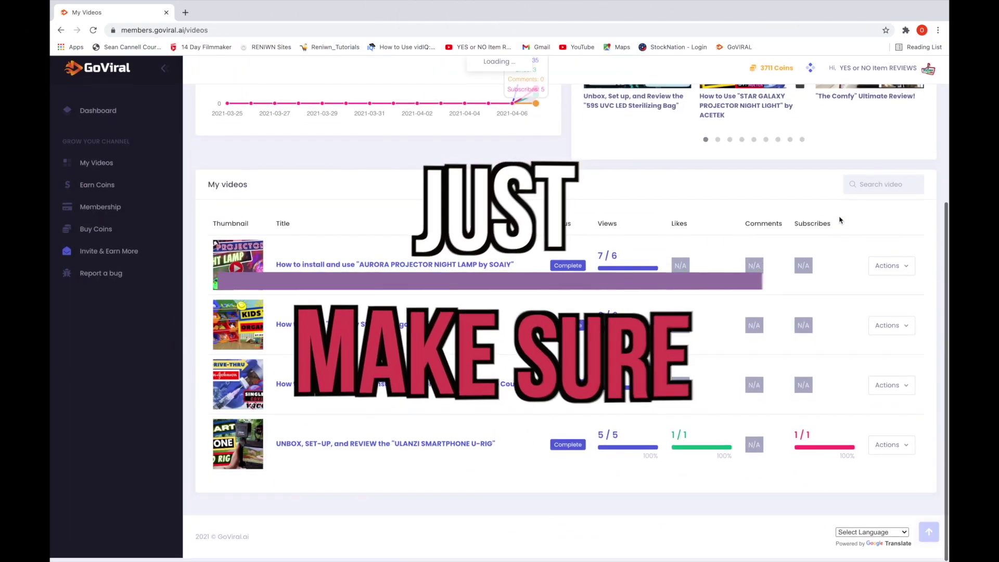
pyautogui.click(891, 265)
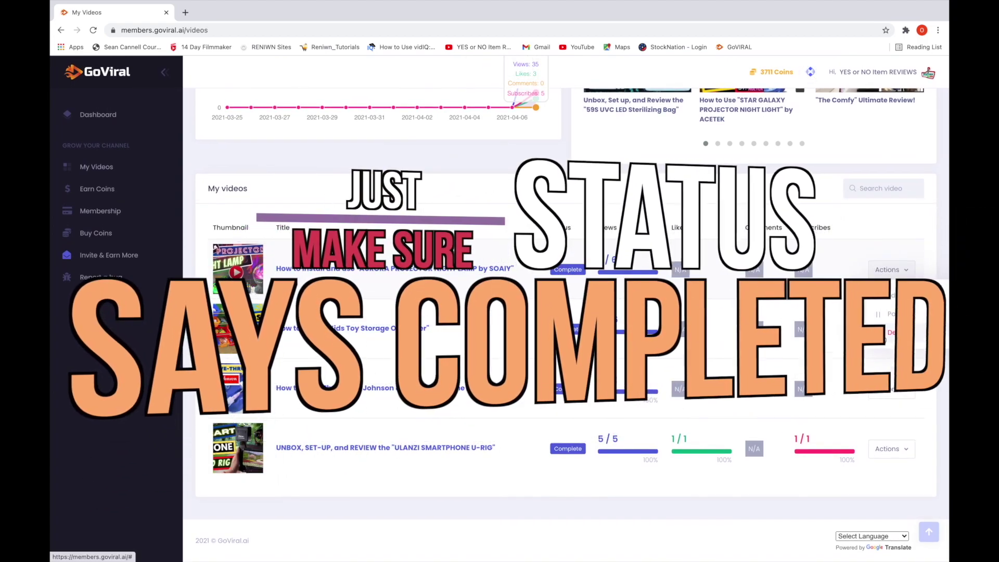
pyautogui.click(891, 332)
pyautogui.click(475, 359)
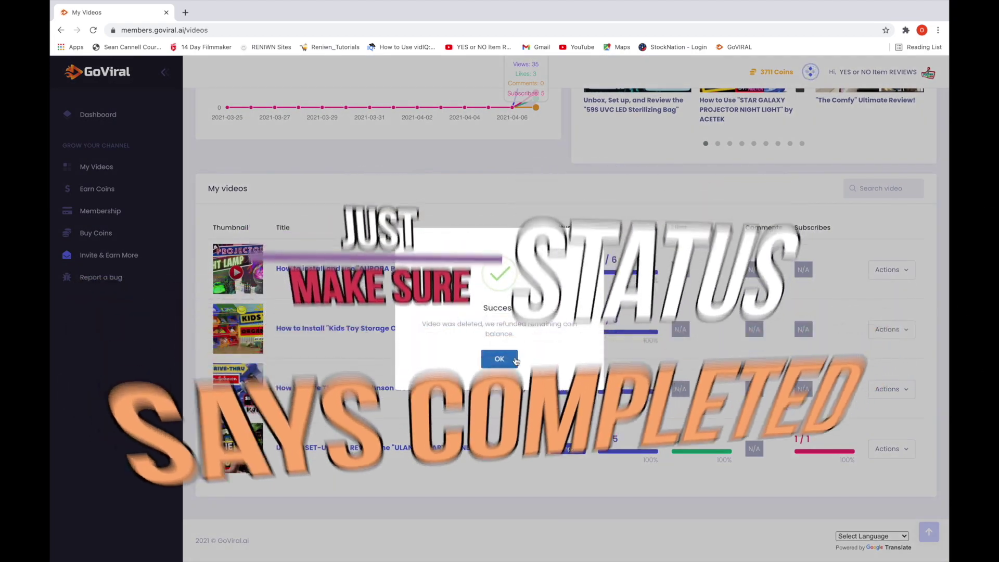
pyautogui.click(498, 359)
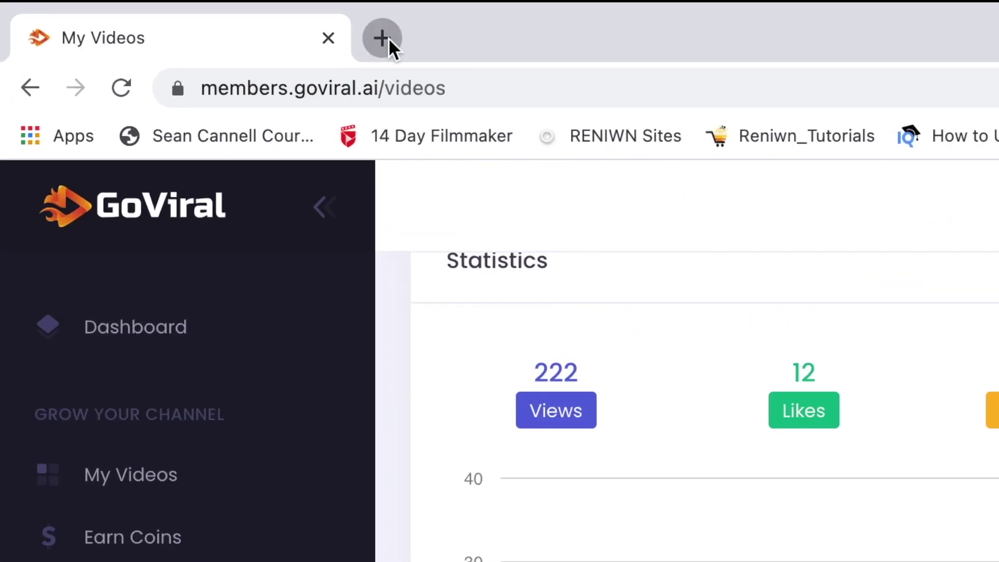
# Step: Load youtube.com in a new tab and open your channel's Johnson & Johnson vaccine drive-thru video
pyautogui.click(186, 12)
pyautogui.write('youtube.com')
pyautogui.press('Return')
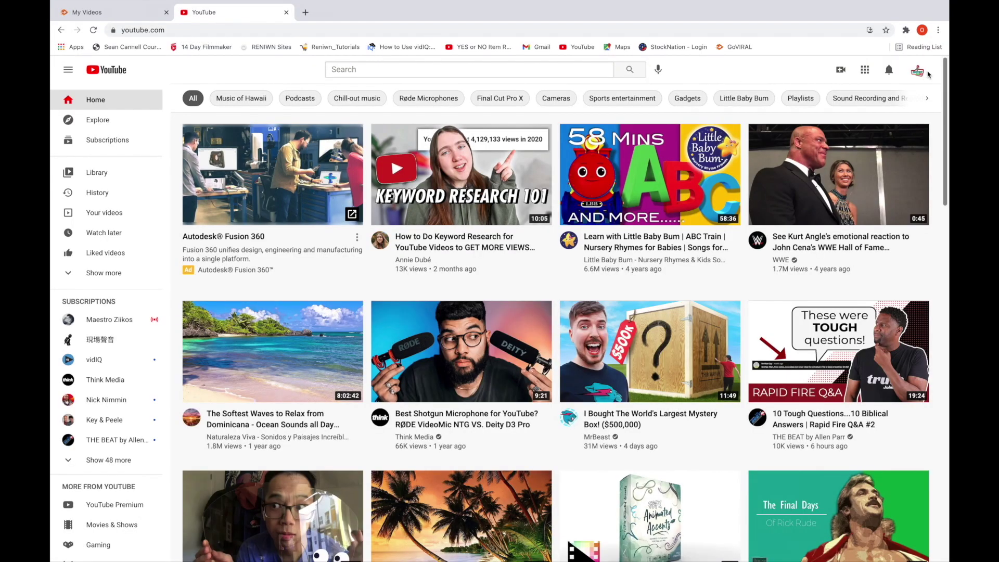
pyautogui.click(917, 71)
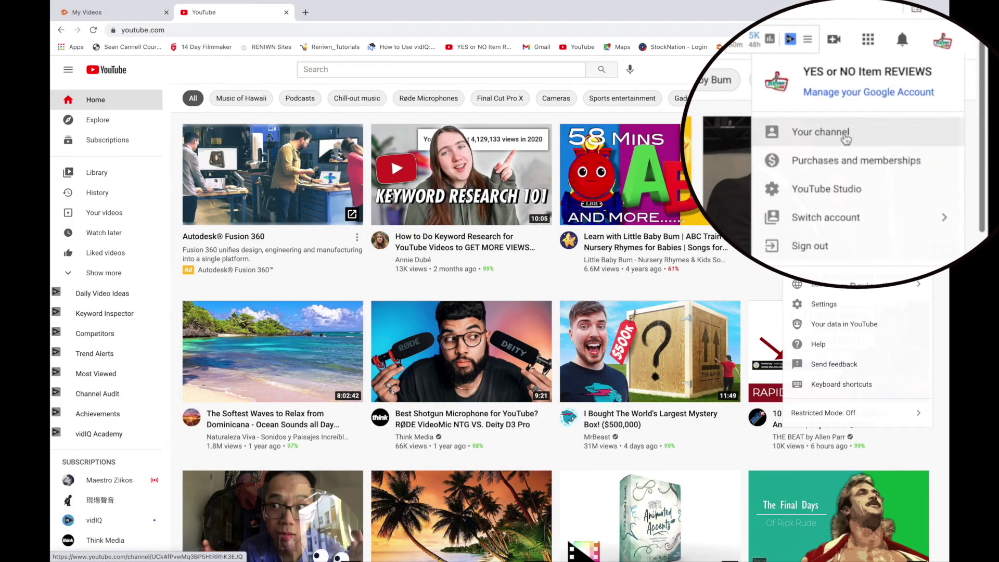
pyautogui.click(849, 140)
pyautogui.click(297, 280)
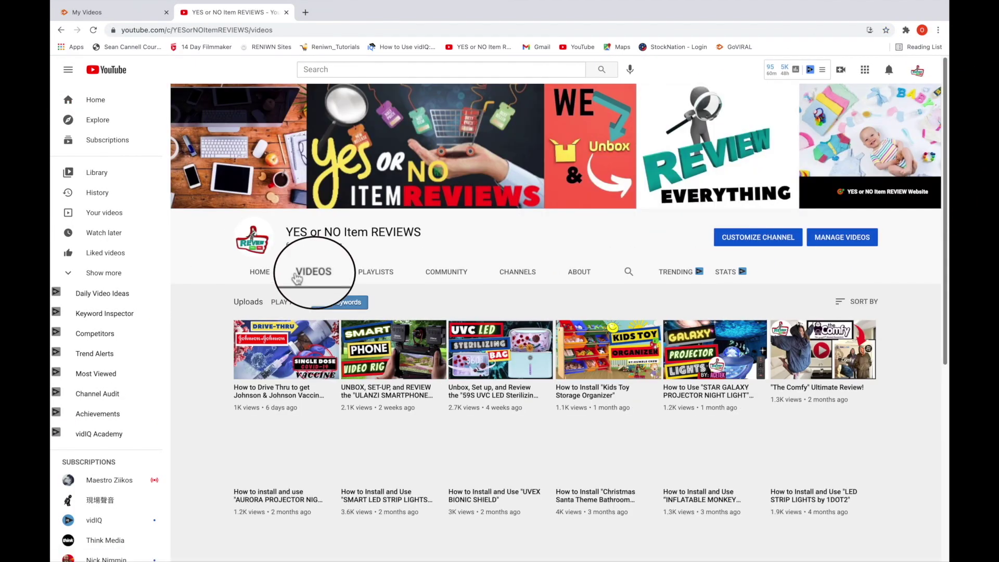
pyautogui.scroll(-2, 296, 280)
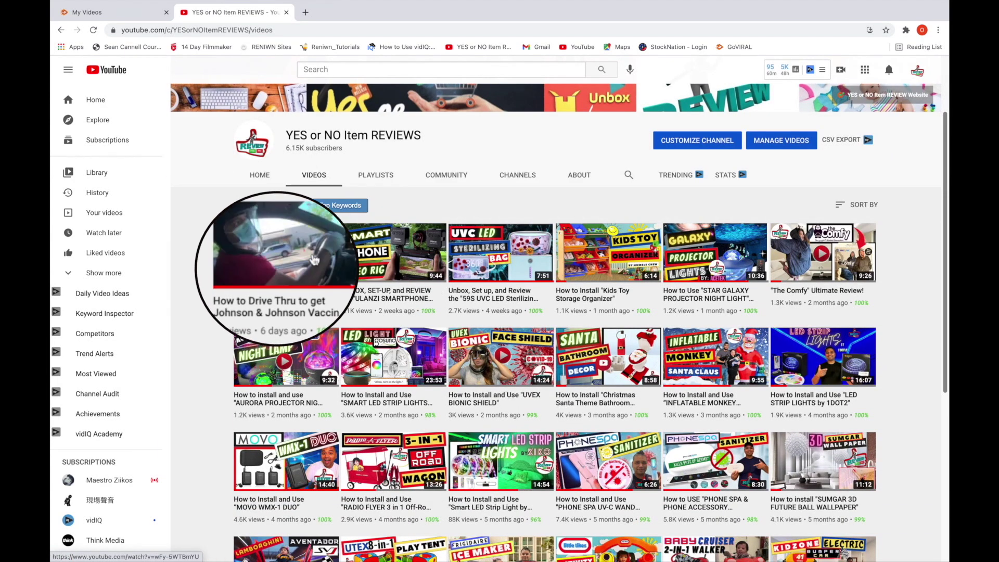
pyautogui.click(291, 268)
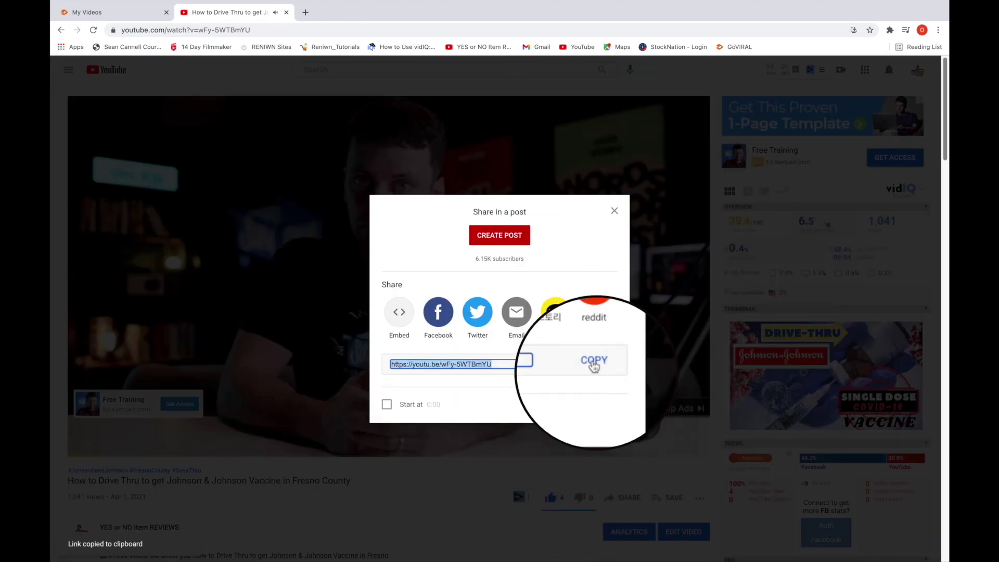
# Step: Import the Johnson & Johnson vaccine video into GoViral.ai by pasting its YouTube link
pyautogui.click(145, 15)
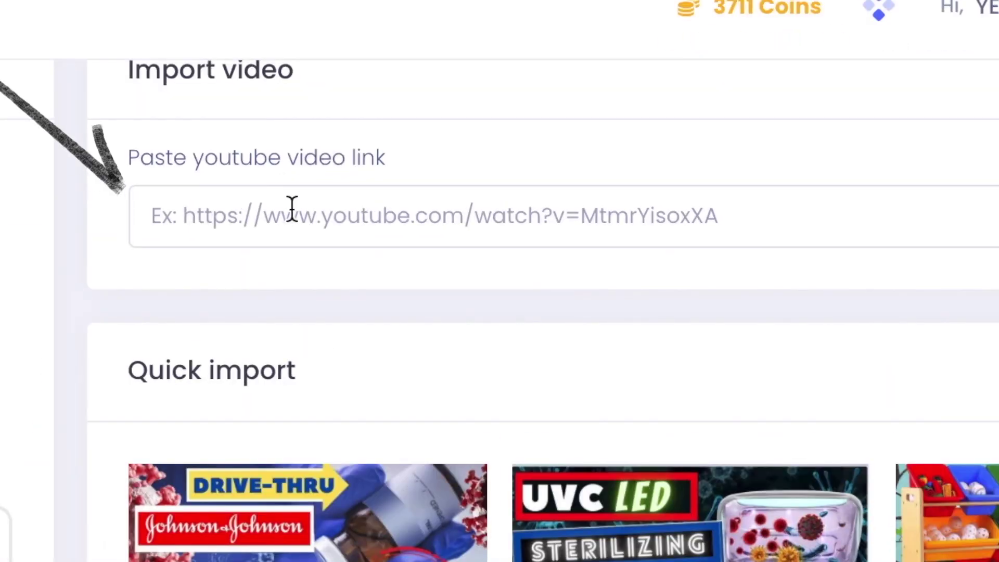
pyautogui.click(630, 134)
pyautogui.rightClick(631, 136)
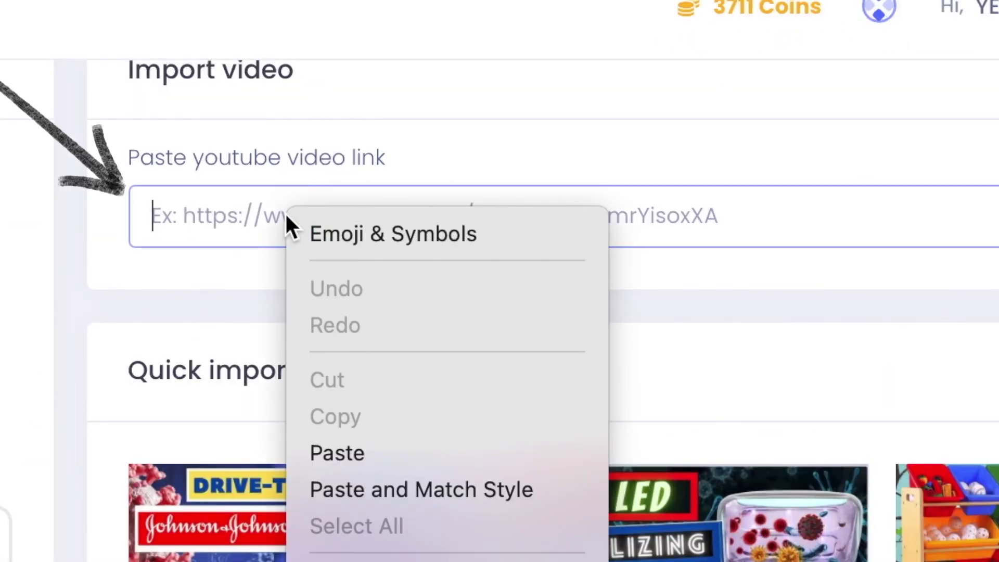
pyautogui.click(437, 460)
pyautogui.click(838, 241)
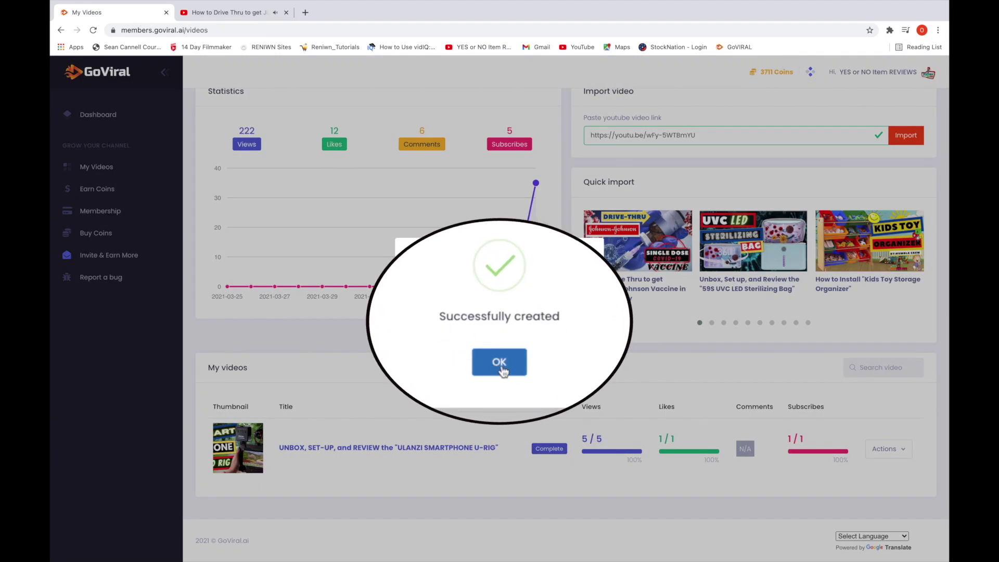
pyautogui.click(499, 363)
# Step: Set view length to 180 seconds and max views per day to 20, then save the order
pyautogui.click(603, 190)
pyautogui.click(603, 216)
pyautogui.click(911, 188)
pyautogui.scroll(-2, 912, 190)
pyautogui.click(891, 549)
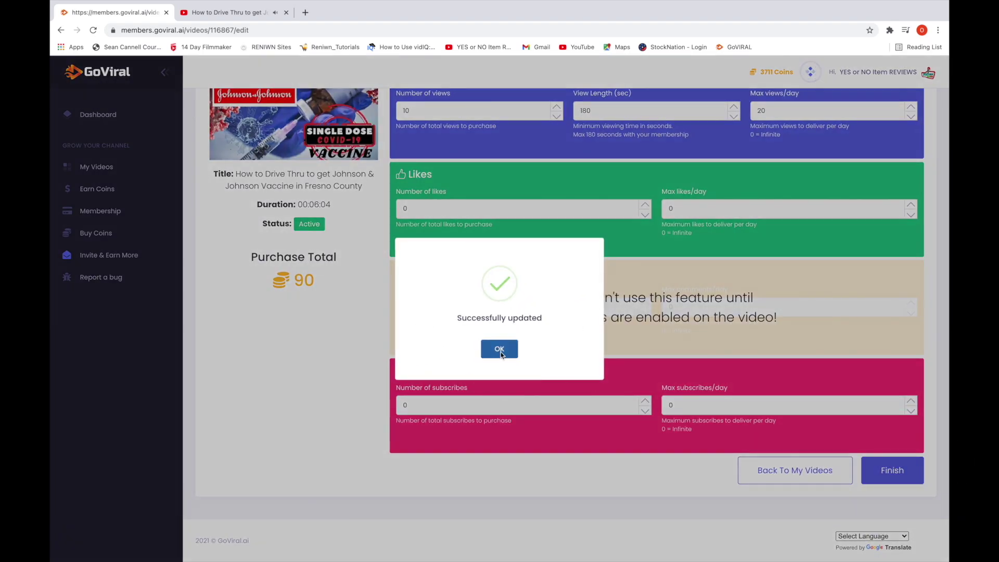
pyautogui.click(500, 356)
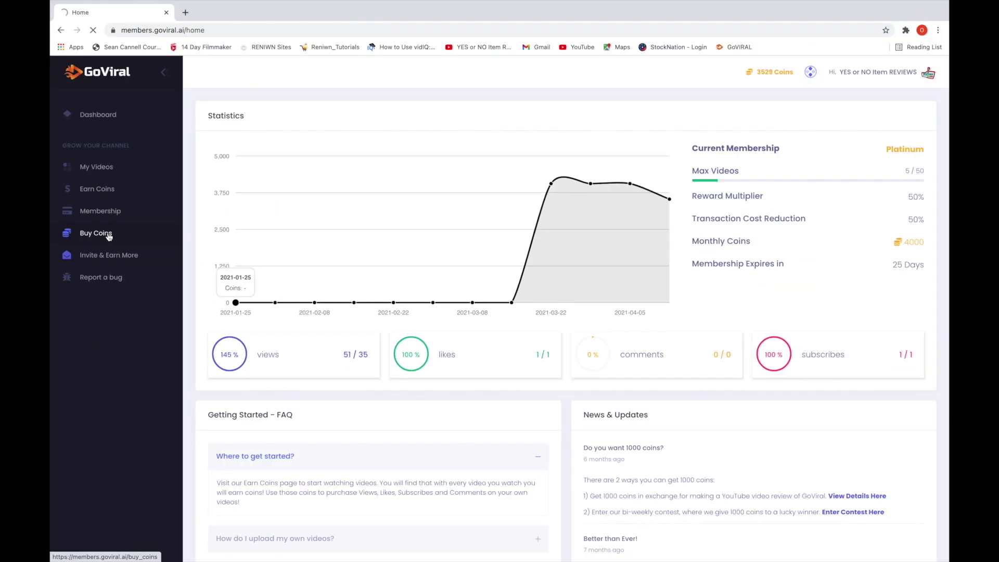
# Step: On the Buy Coins page, specify a custom amount of 4000 coins, priced at $38.40
pyautogui.click(160, 268)
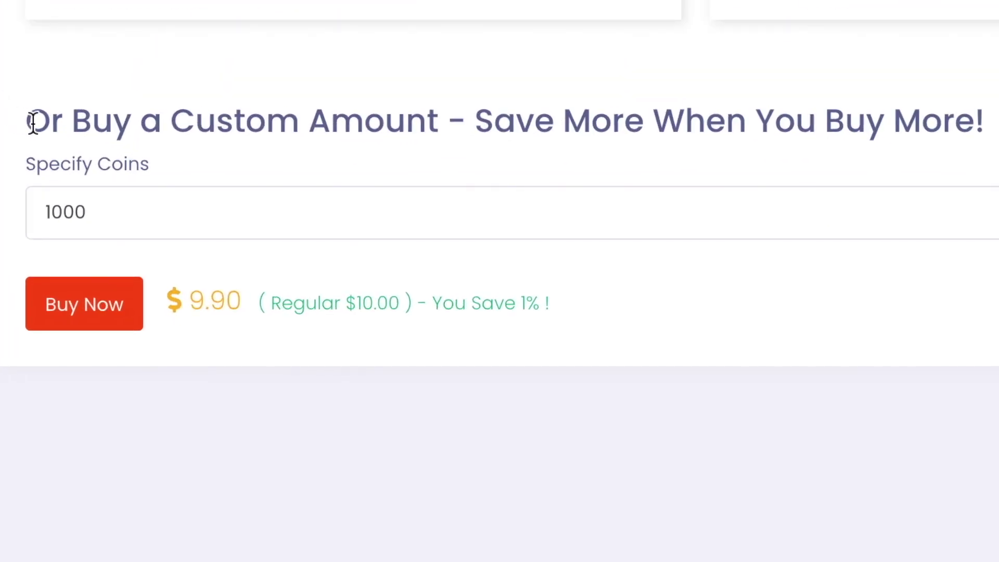
pyautogui.moveTo(94, 215); pyautogui.dragTo(31, 210)
pyautogui.write('2000')
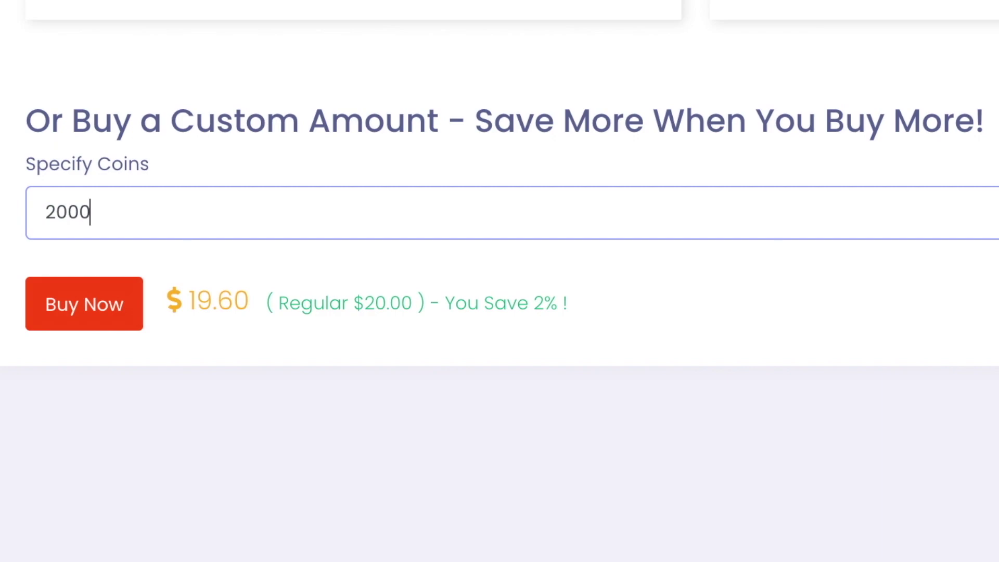
pyautogui.press('BackSpace')
pyautogui.press('BackSpace')
pyautogui.press('BackSpace')
pyautogui.write('4000')
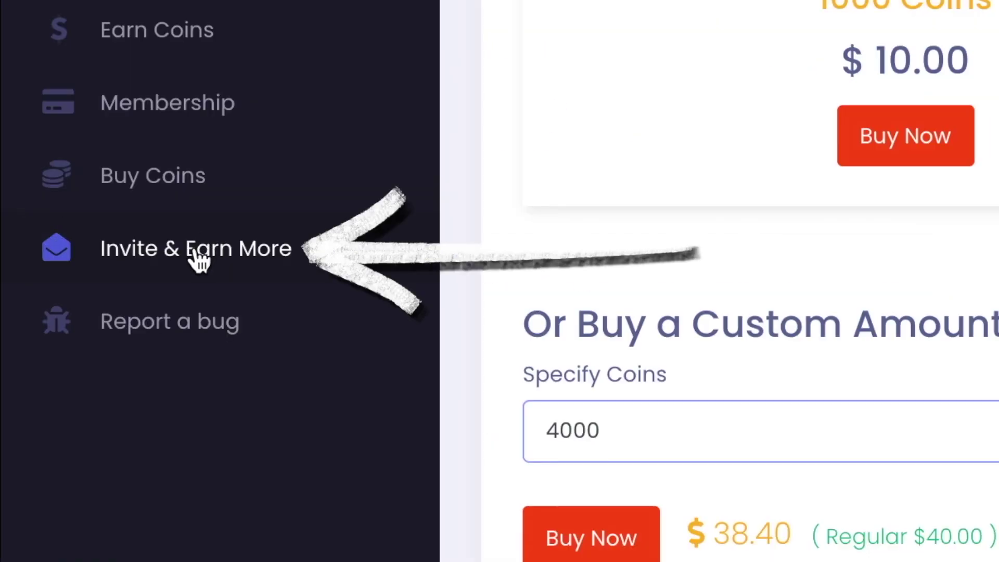
# Step: Open the Invite & Earn More referral page from the sidebar
pyautogui.click(196, 255)
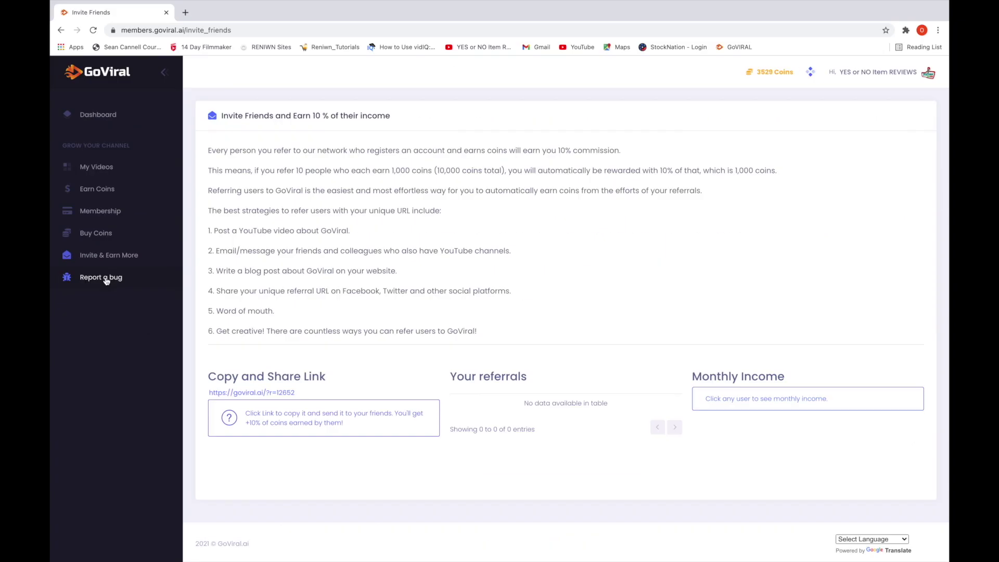
# Step: Open the Report a bug form from the sidebar
pyautogui.click(143, 297)
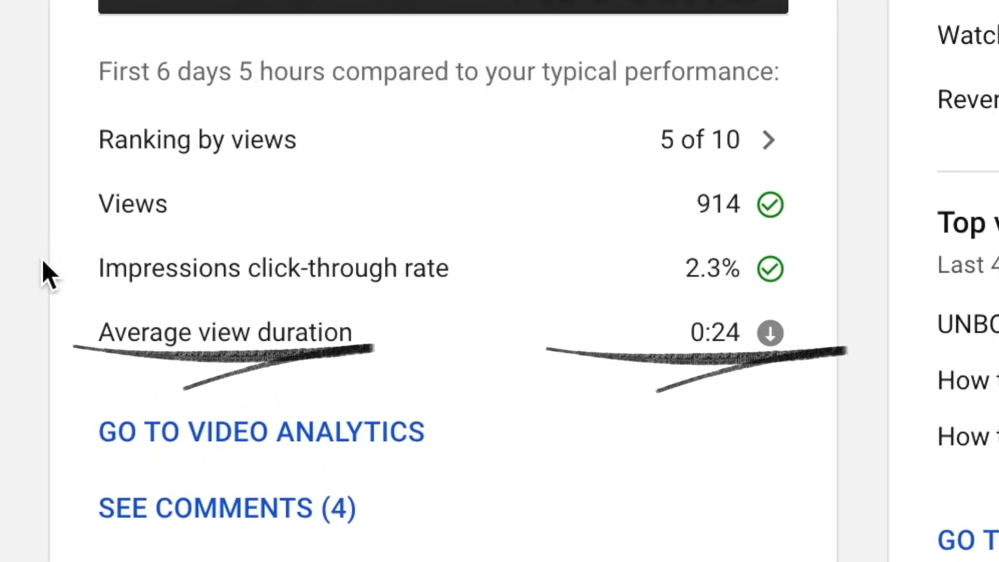
# Step: Show the typical 1:08–1:49 range against the latest video's 0:24 average view duration
pyautogui.moveTo(124, 338)
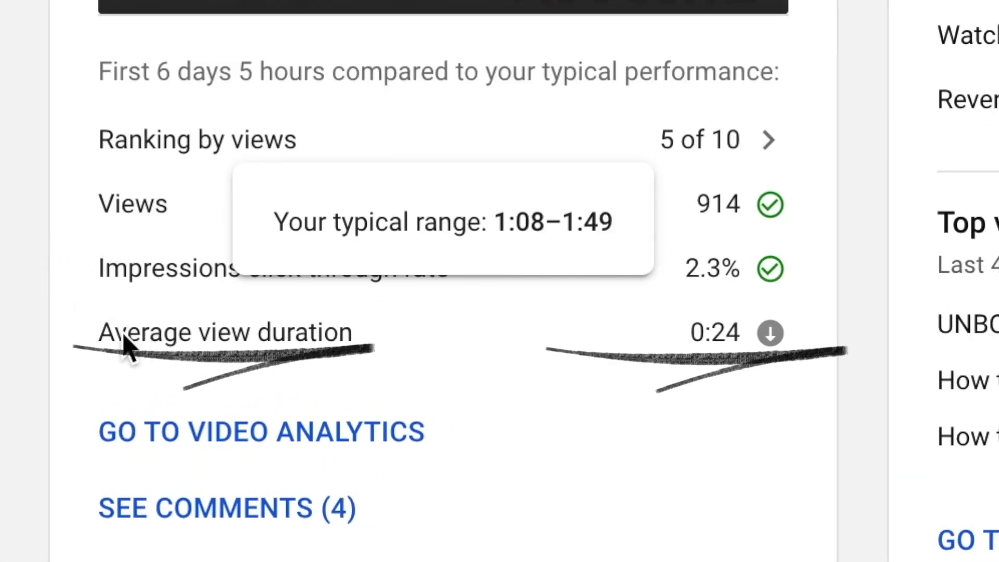